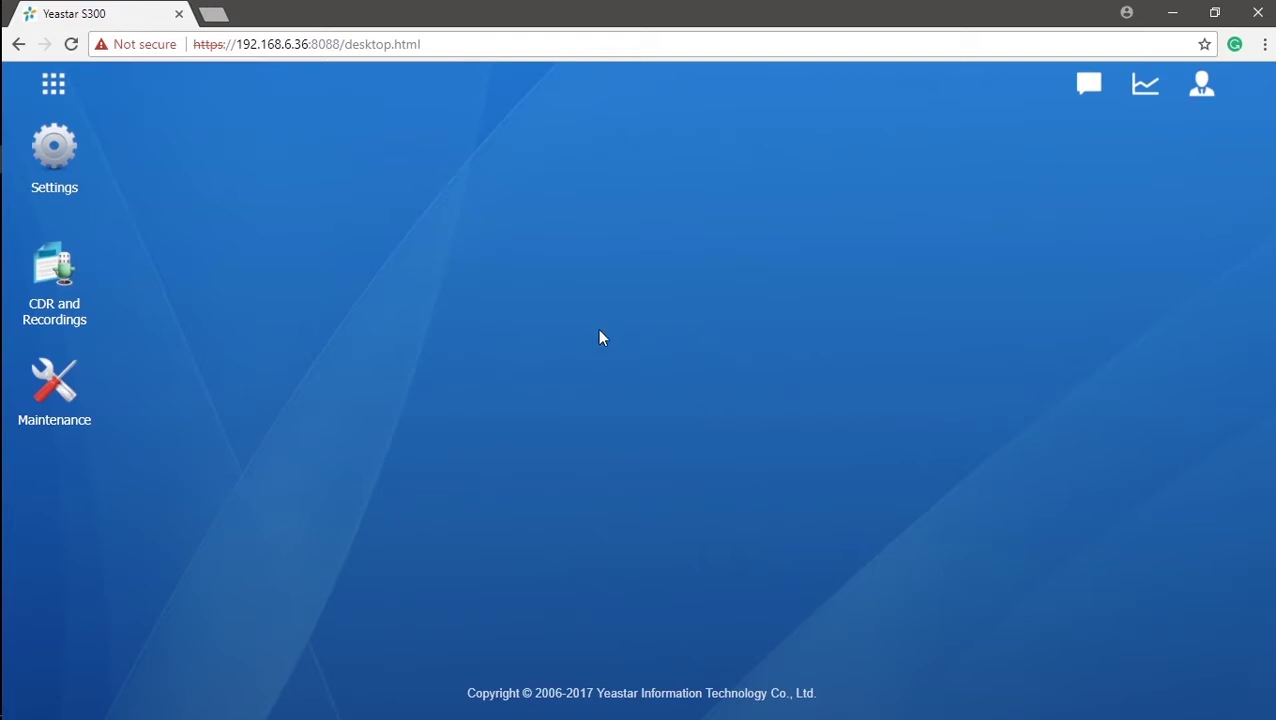
- Show the S300's PBX Trunks page with its 7 existing trunks
{"action": "left_click", "coordinate": [30, 155]}
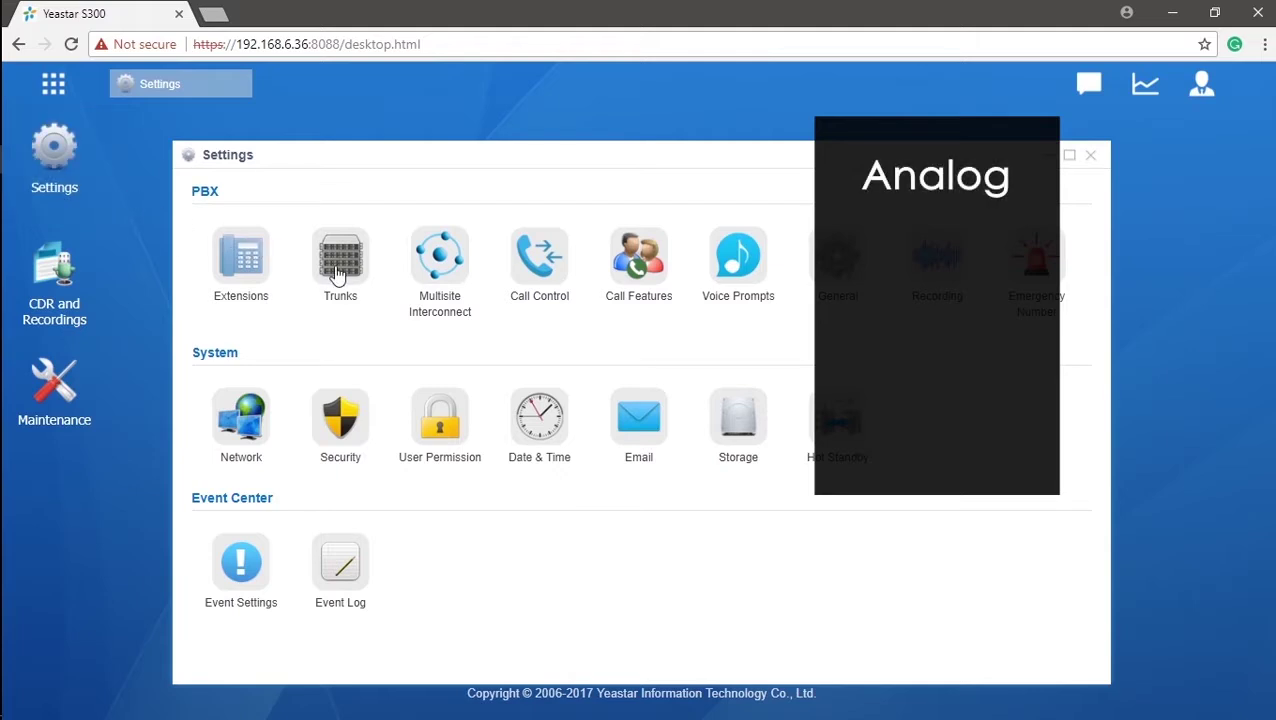
{"action": "left_click", "coordinate": [336, 268]}
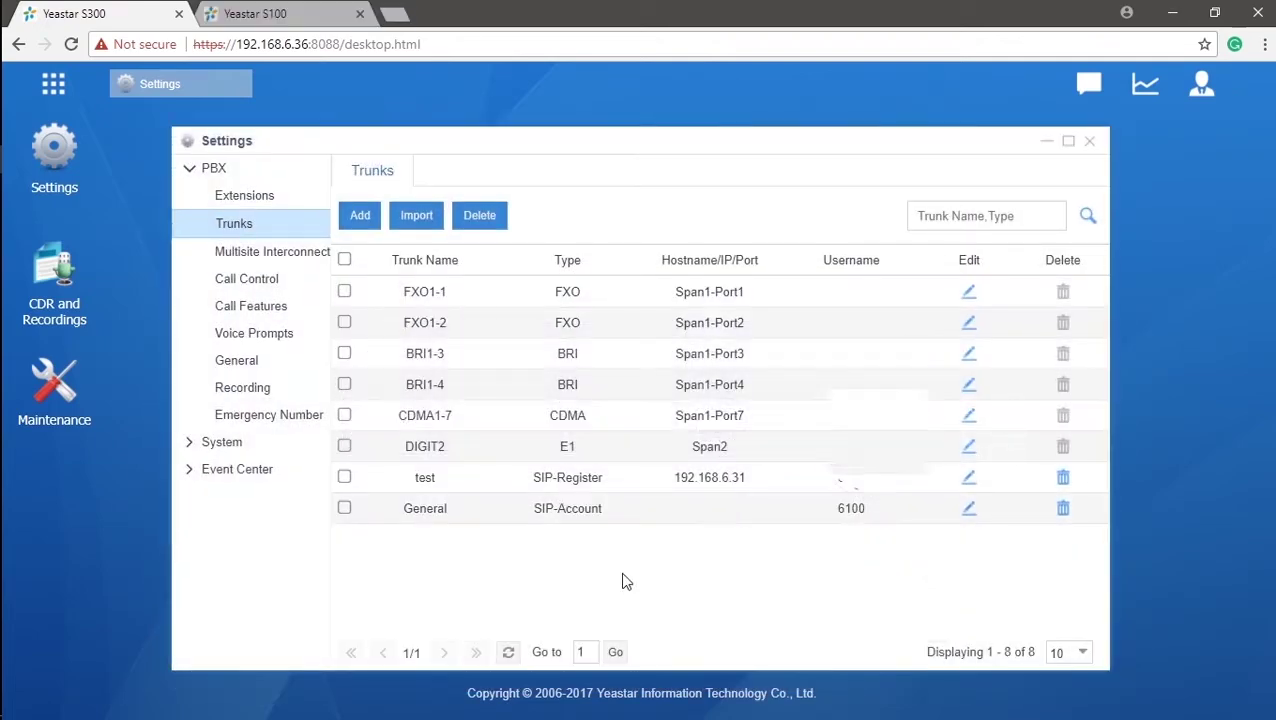
{"action": "left_click", "coordinate": [53, 83]}
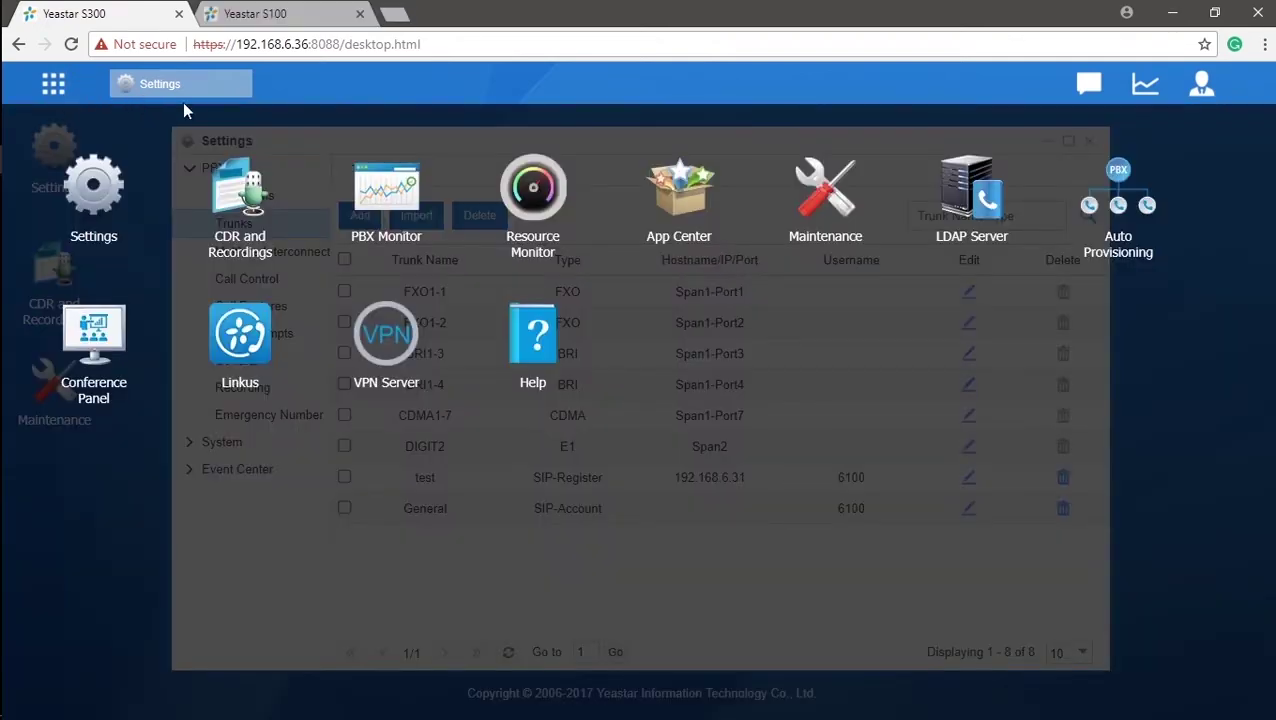
{"action": "left_click", "coordinate": [382, 213]}
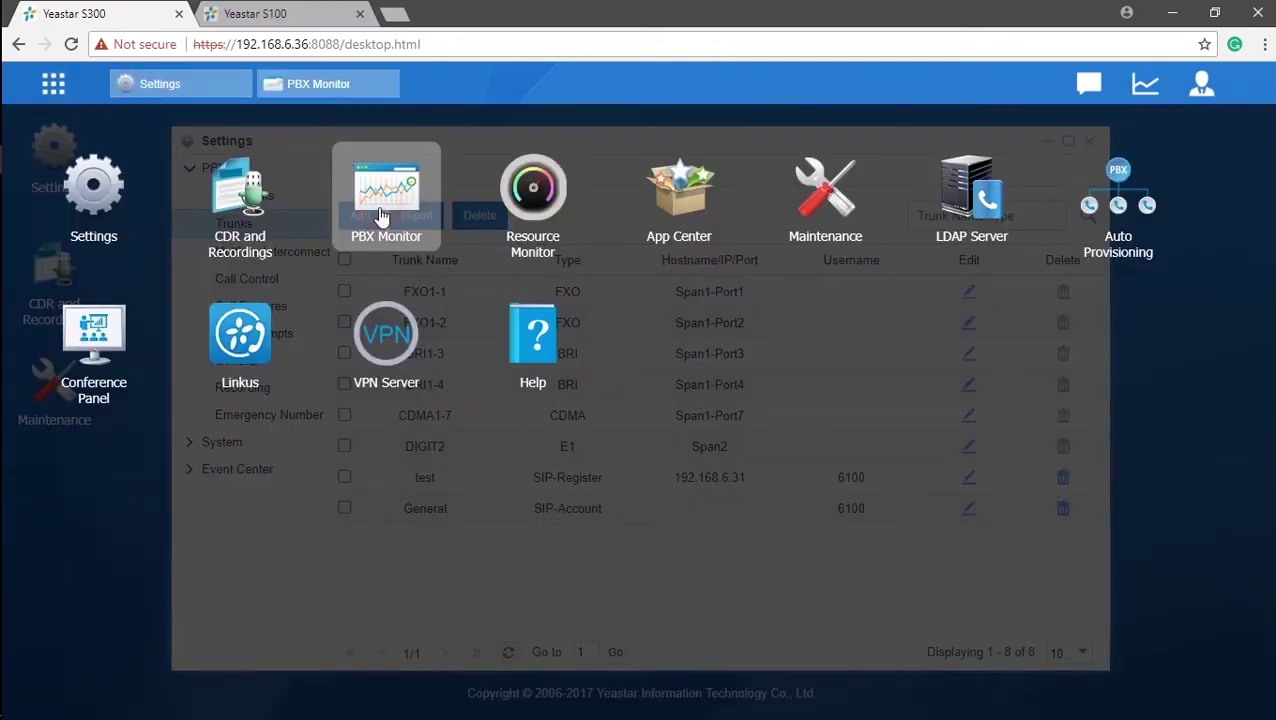
{"action": "left_click", "coordinate": [196, 202]}
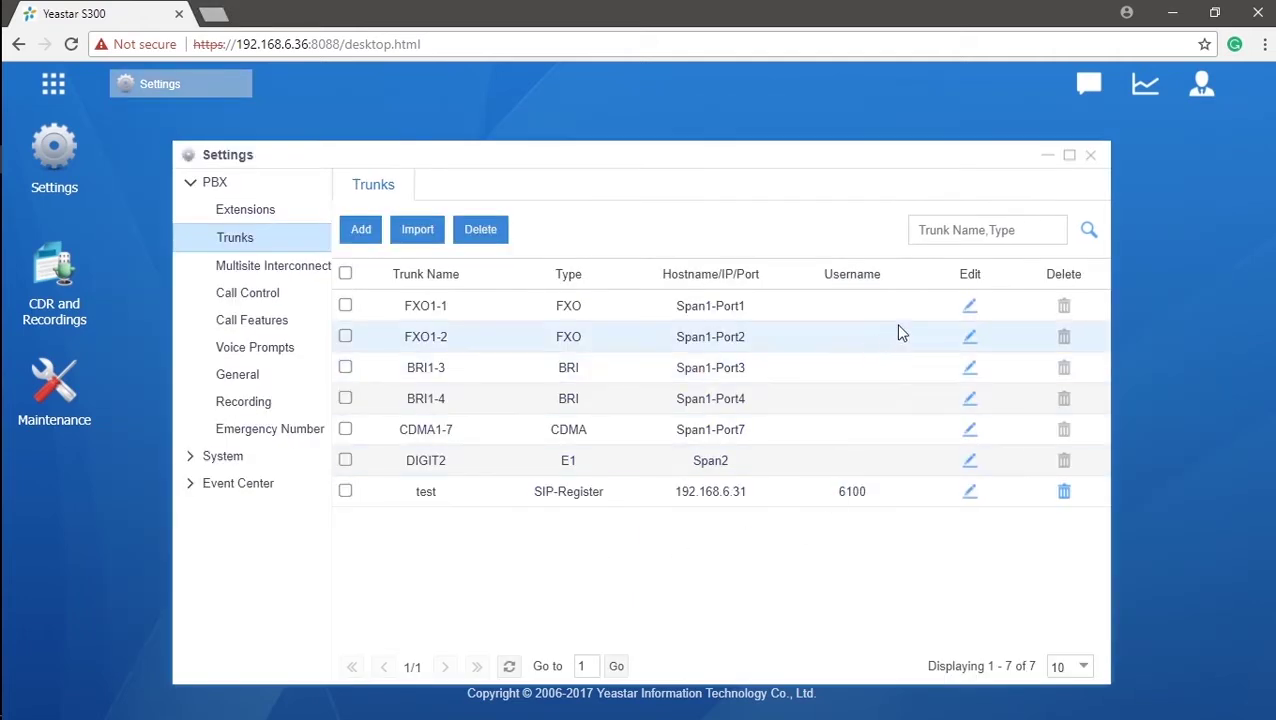
- Edit trunk FXO1-1 and set both RX Volume and TX Volume to Custom, 0 dB gain
{"action": "left_click", "coordinate": [972, 311]}
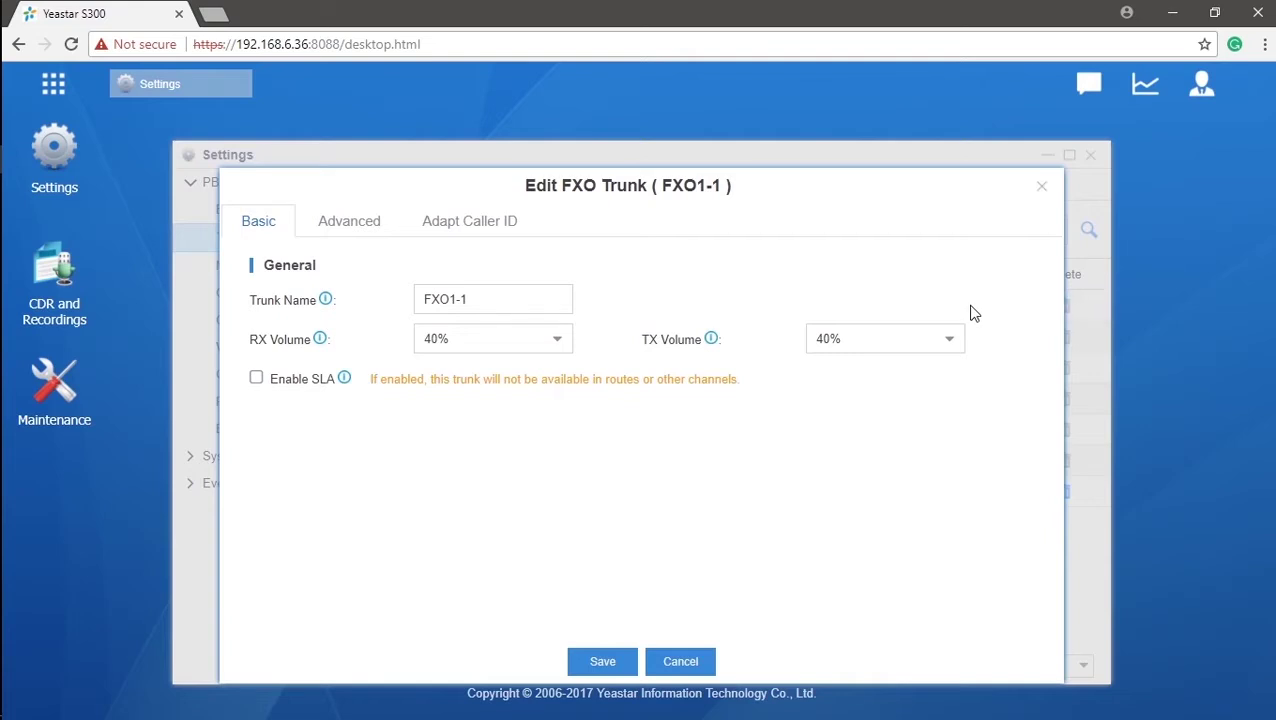
{"action": "left_click", "coordinate": [558, 297]}
{"action": "left_click", "coordinate": [553, 339]}
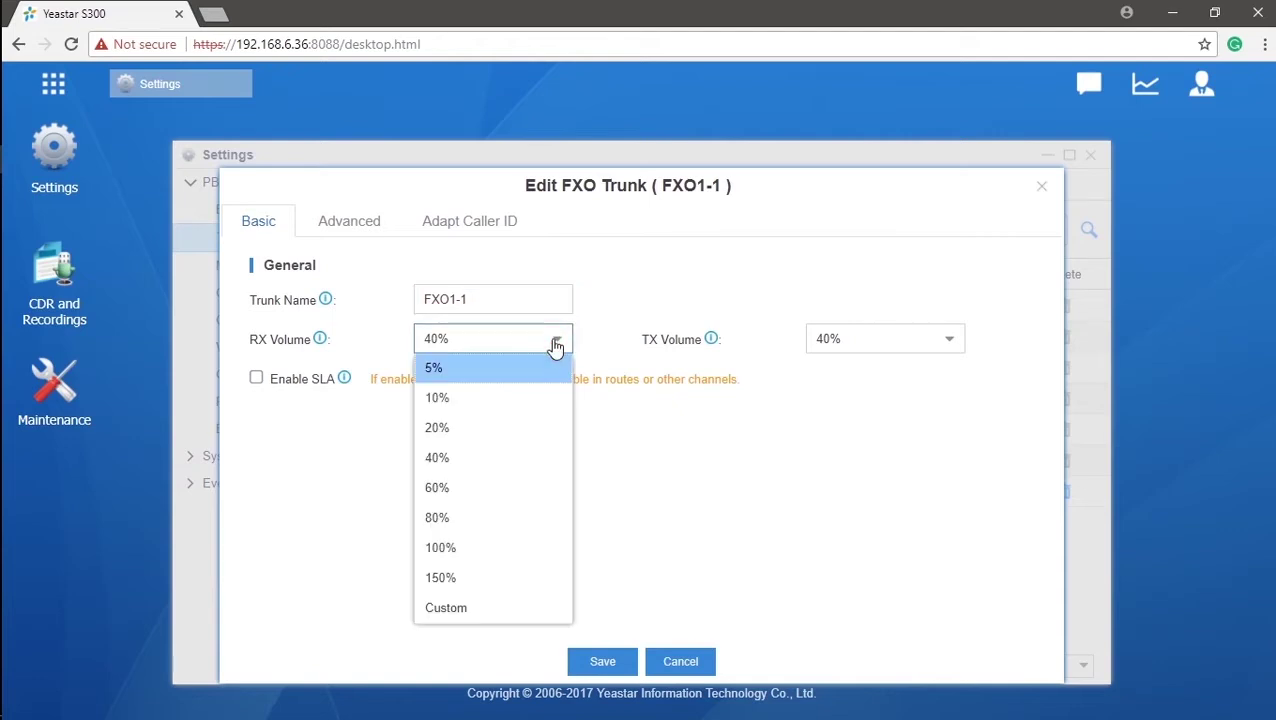
{"action": "mouse_move", "coordinate": [320, 345]}
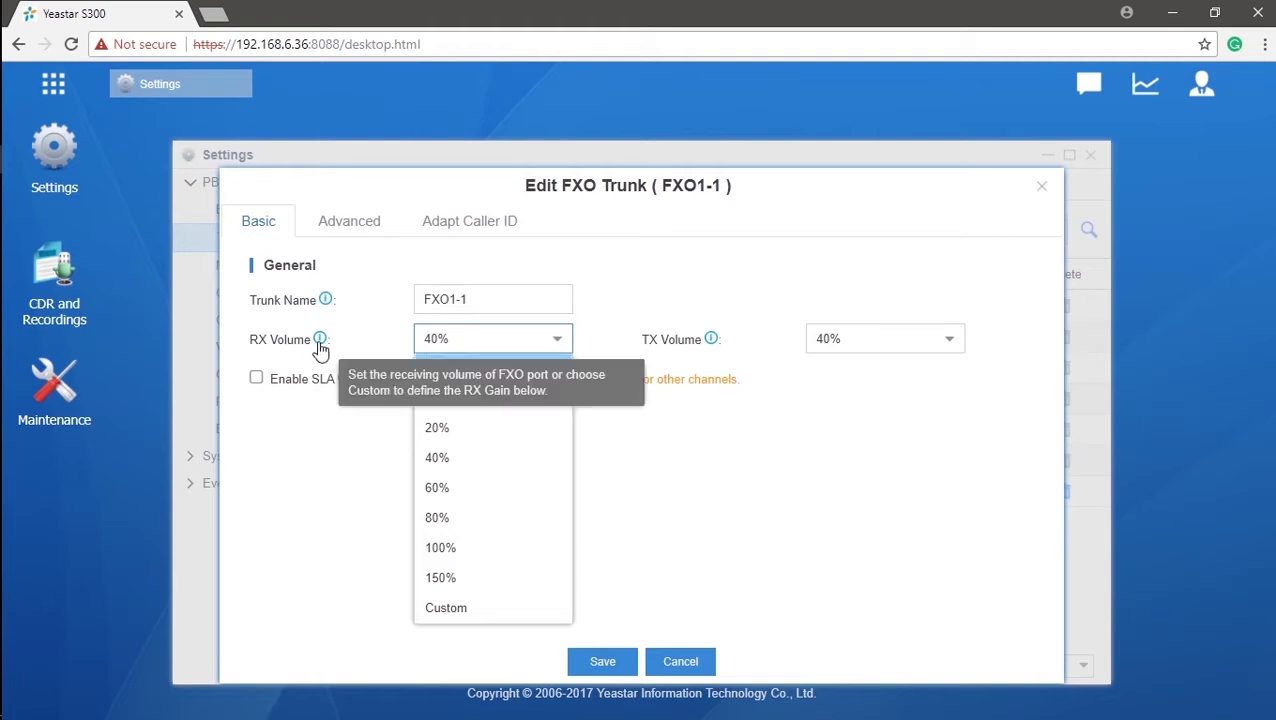
{"action": "left_click", "coordinate": [955, 346]}
{"action": "mouse_move", "coordinate": [712, 342]}
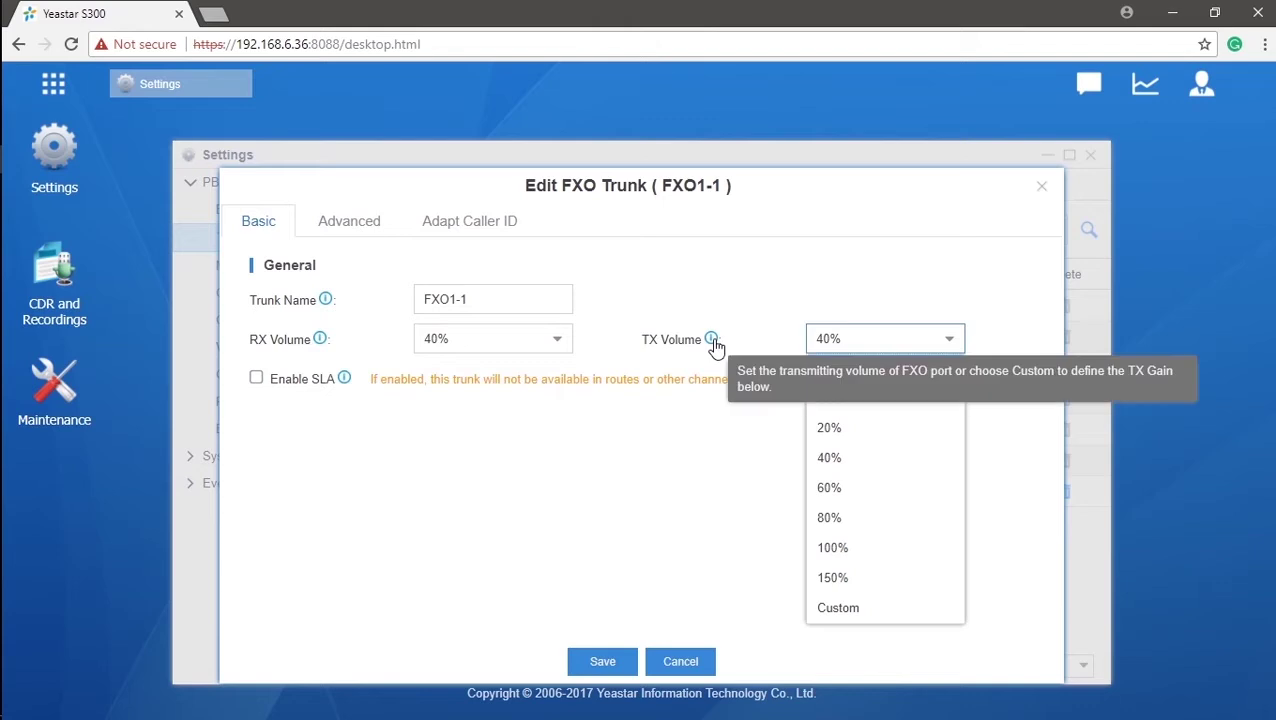
{"action": "left_click", "coordinate": [563, 348]}
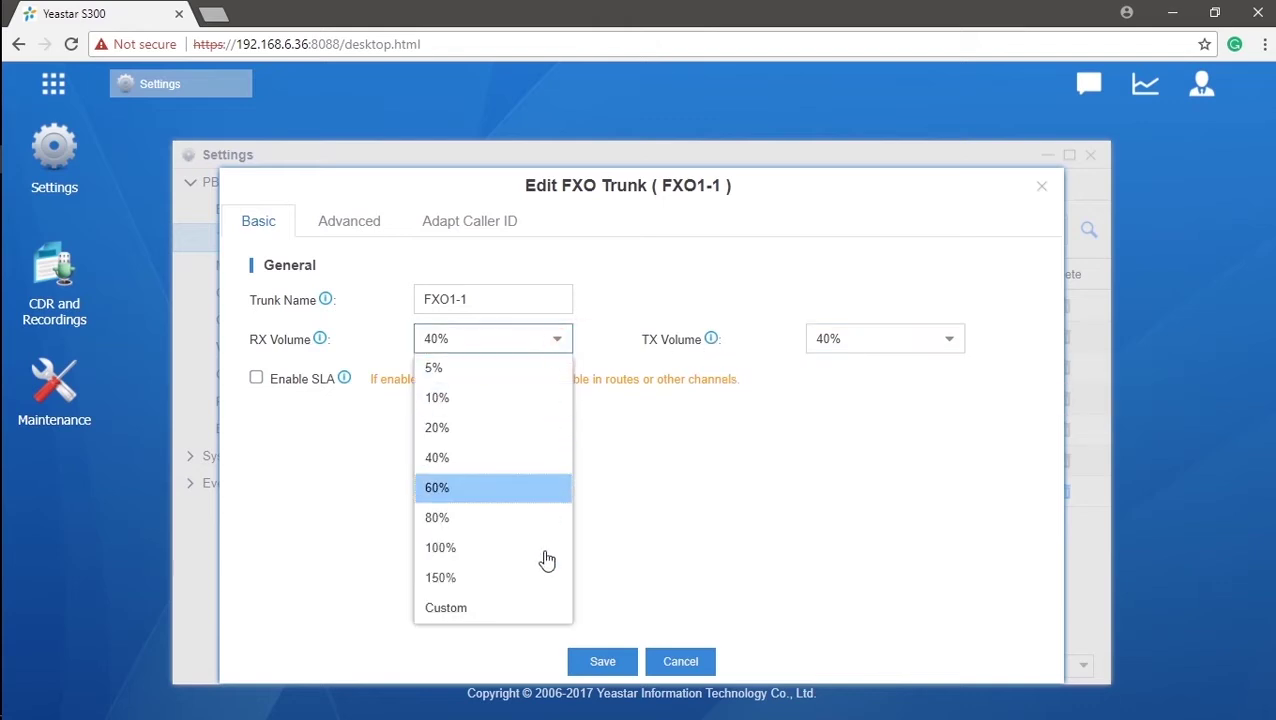
{"action": "left_click", "coordinate": [521, 612]}
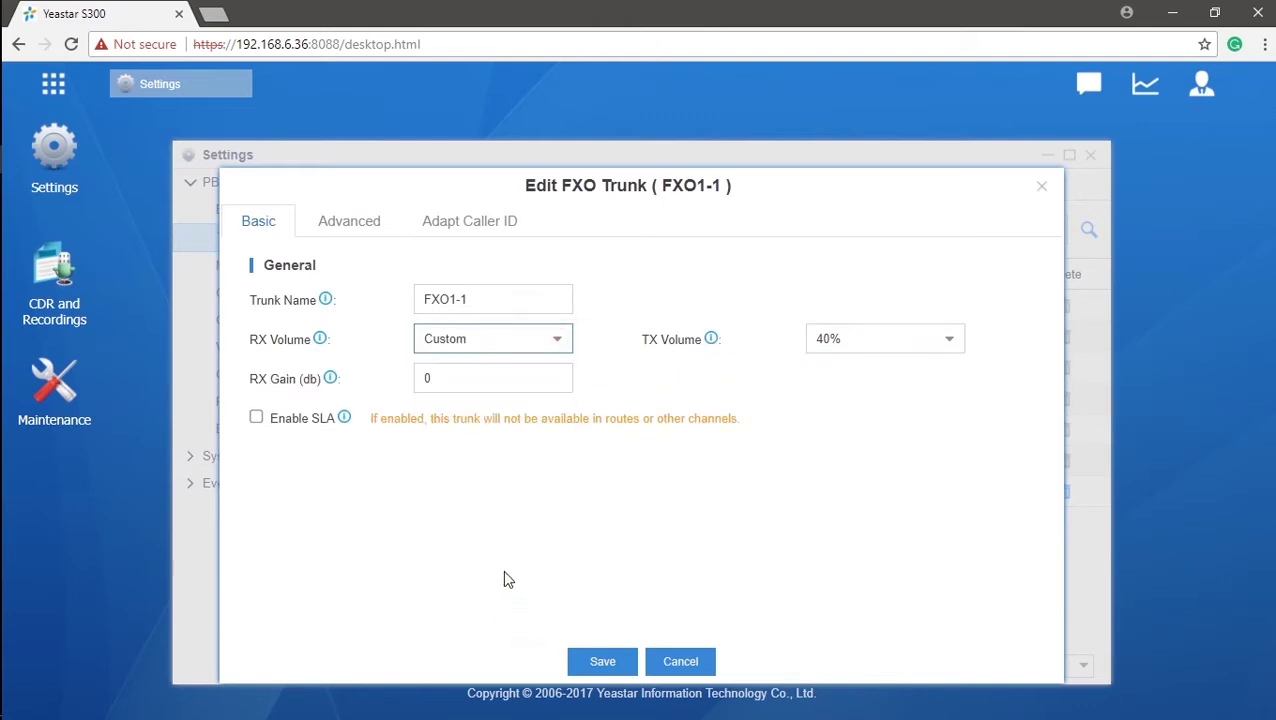
{"action": "left_click", "coordinate": [948, 339]}
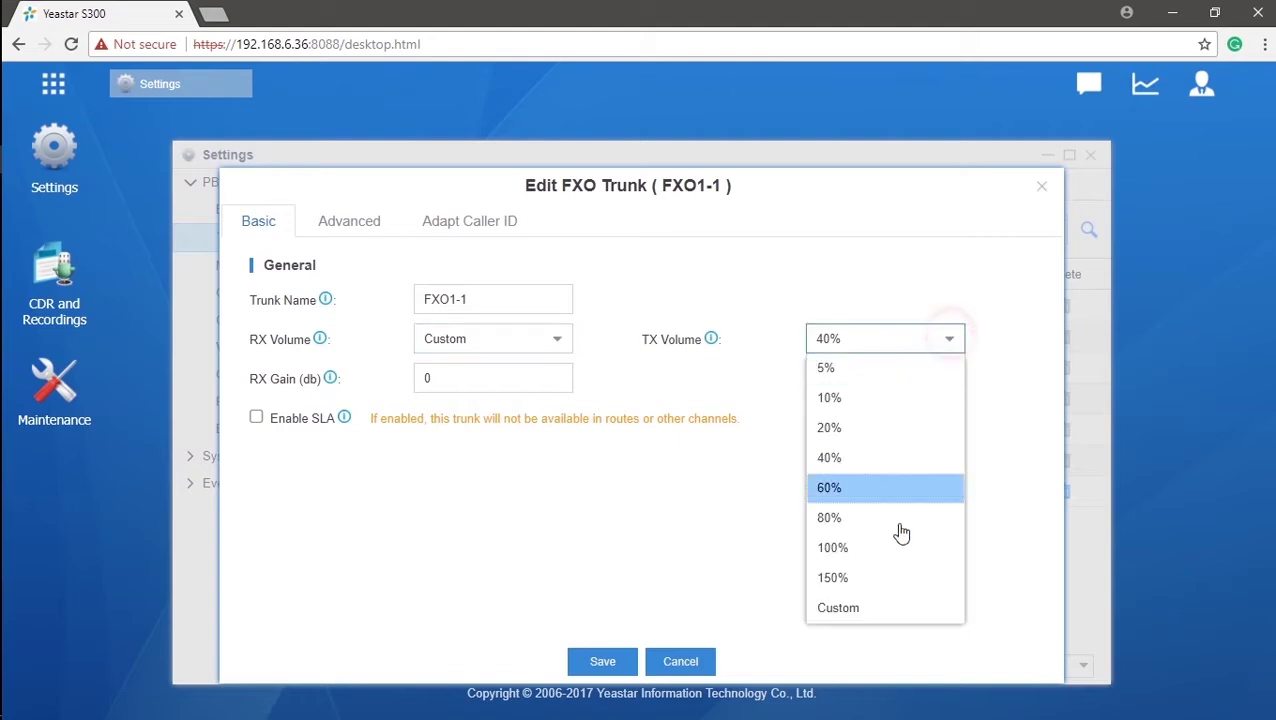
{"action": "left_click", "coordinate": [865, 606]}
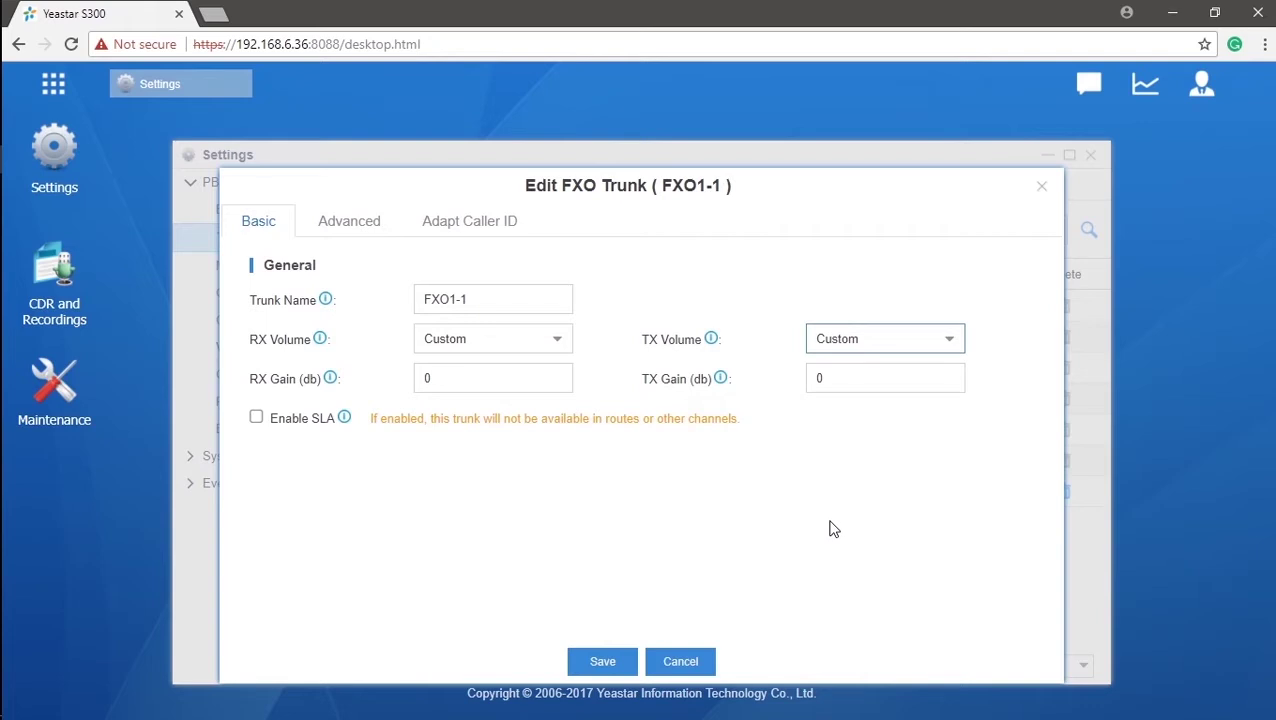
- Check FXO1-1's Advanced Caller ID Signaling and Caller ID Start options, then cancel without saving
{"action": "left_click", "coordinate": [366, 232]}
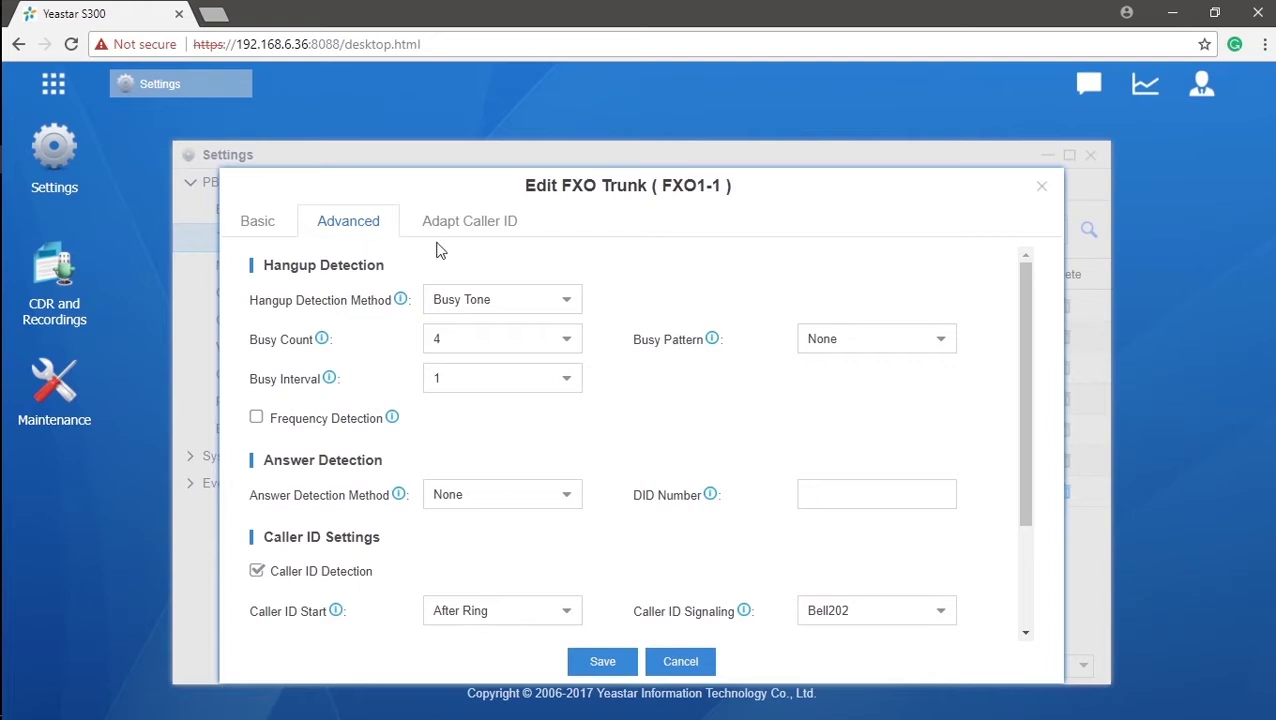
{"action": "left_click_drag", "start_coordinate": [1033, 339], "coordinate": [1033, 457]}
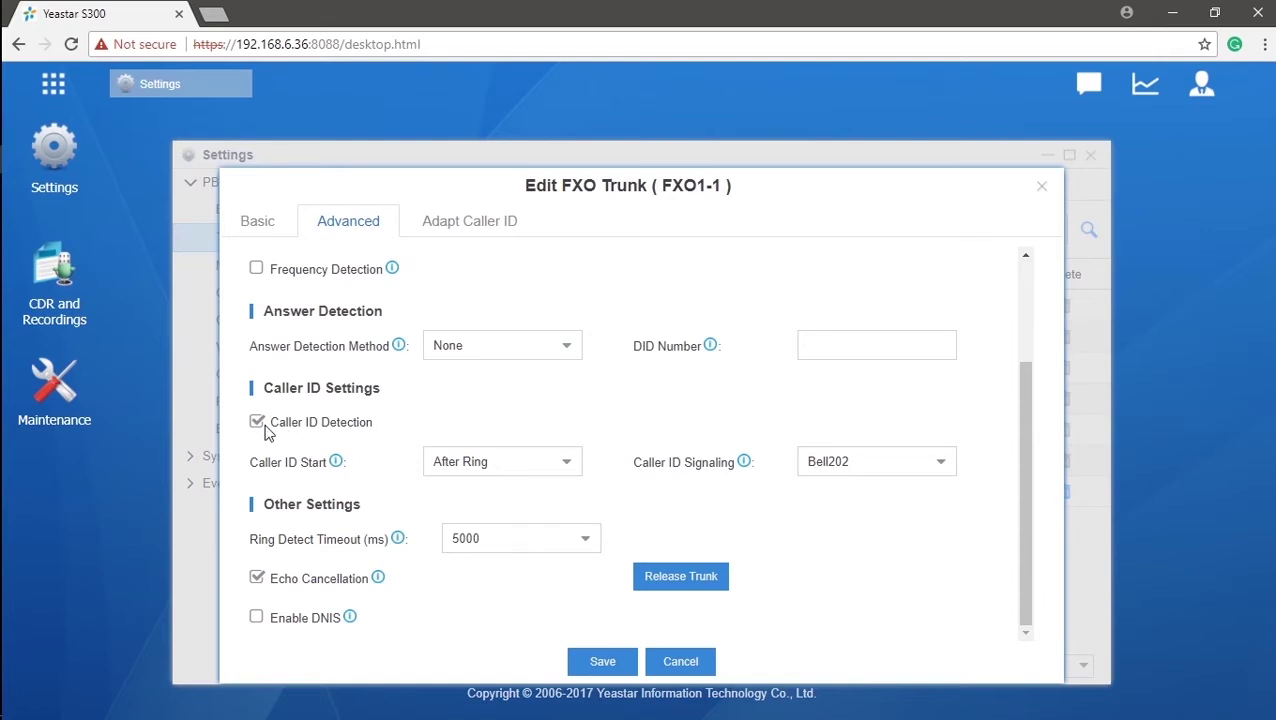
{"action": "left_click", "coordinate": [940, 466]}
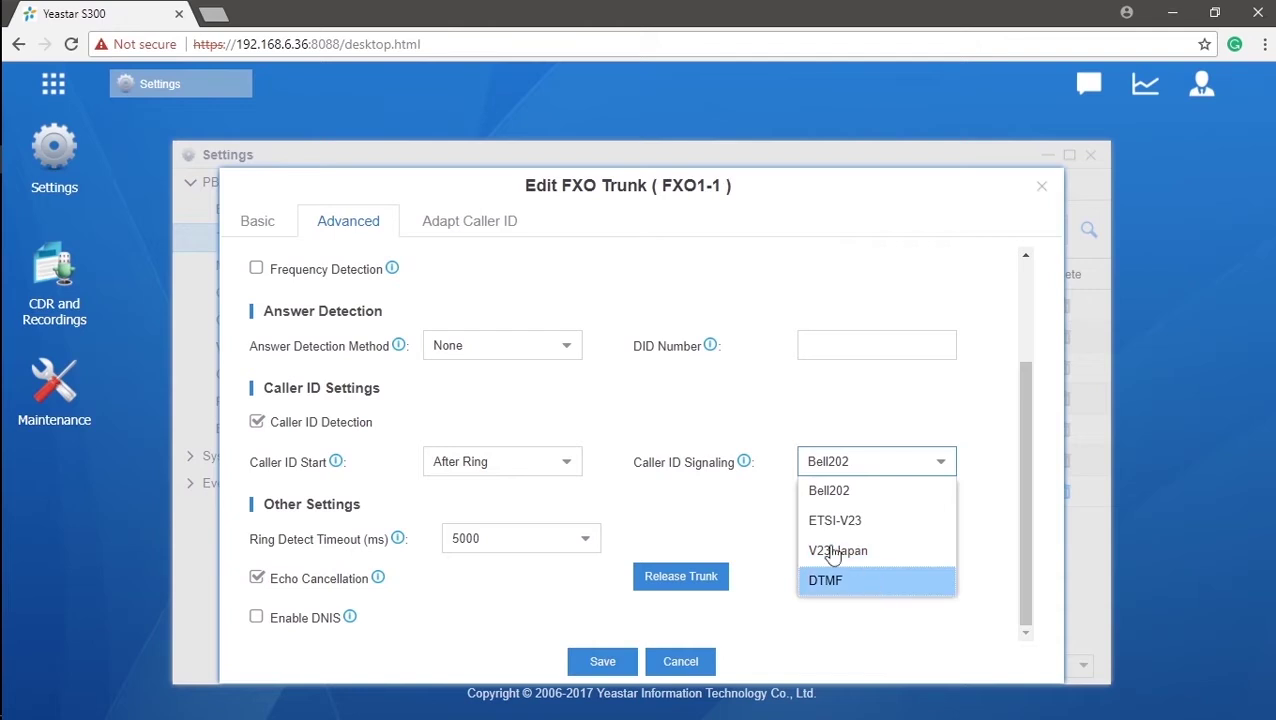
{"action": "left_click", "coordinate": [570, 472]}
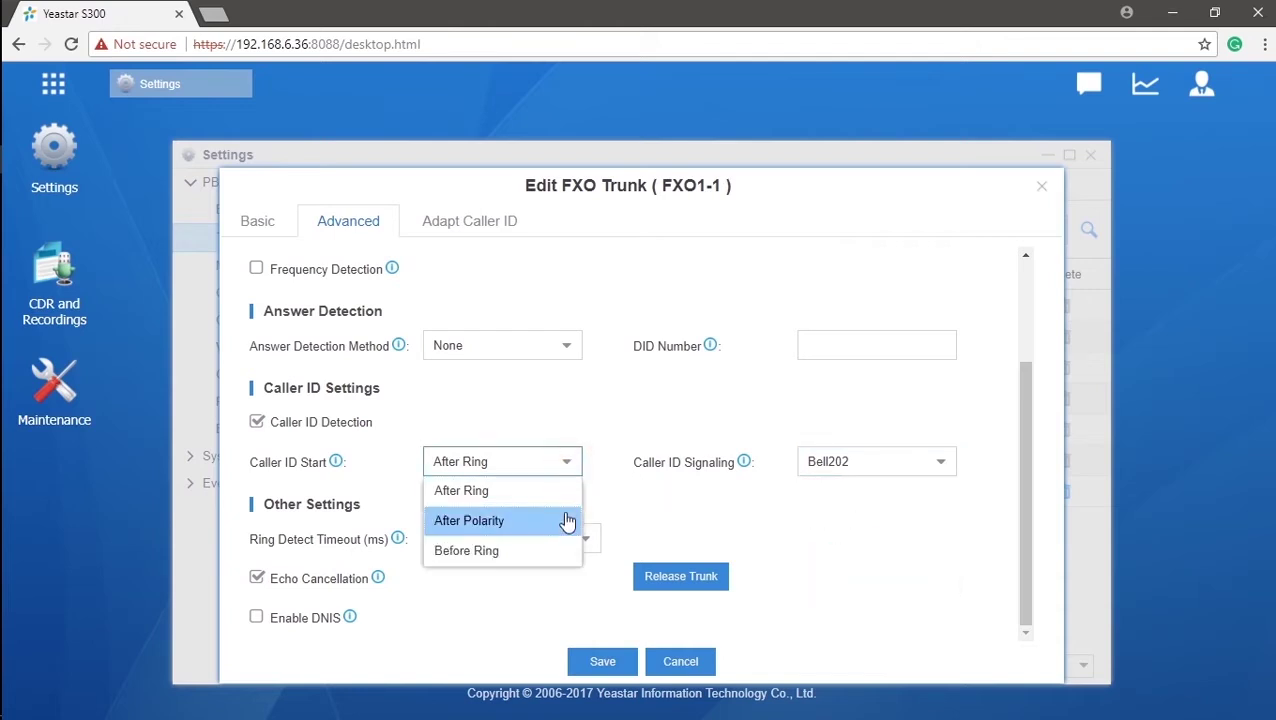
{"action": "left_click", "coordinate": [561, 601]}
{"action": "left_click", "coordinate": [624, 662]}
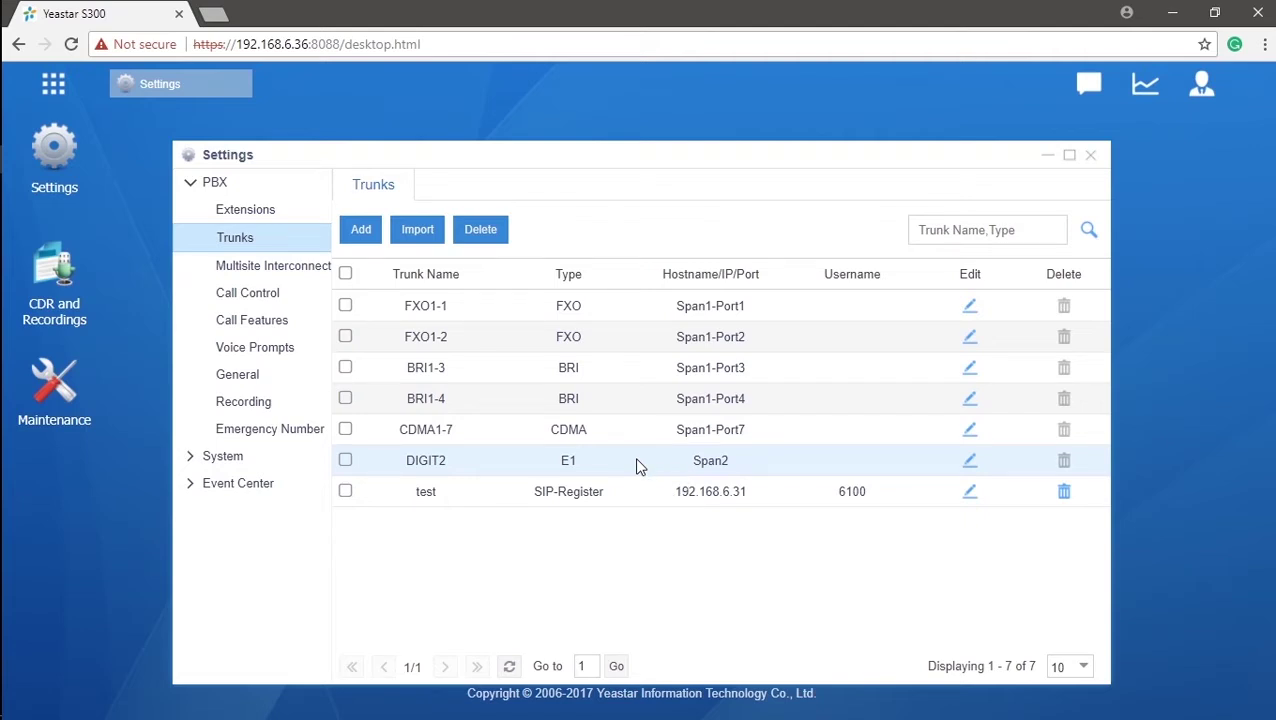
- Open the DIGIT2 E1 trunk, review its Signaling Role and DOD settings, and save it
{"action": "left_click", "coordinate": [969, 461]}
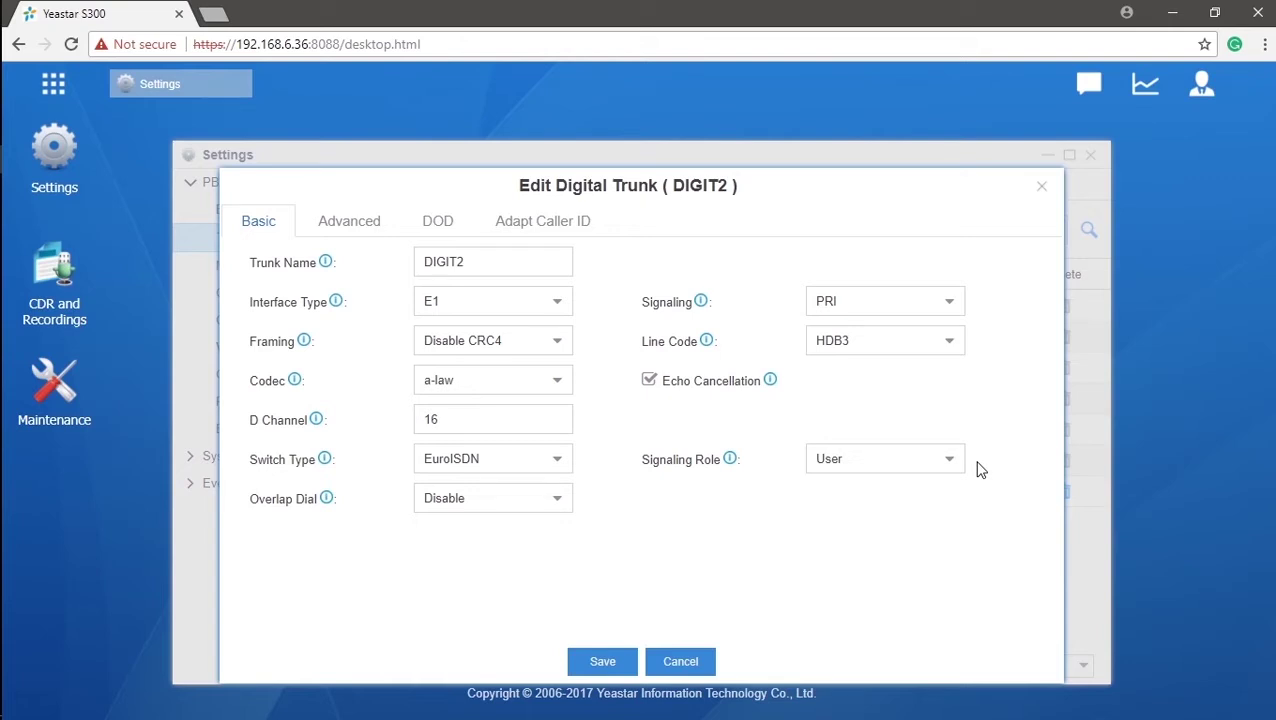
{"action": "left_click", "coordinate": [958, 464]}
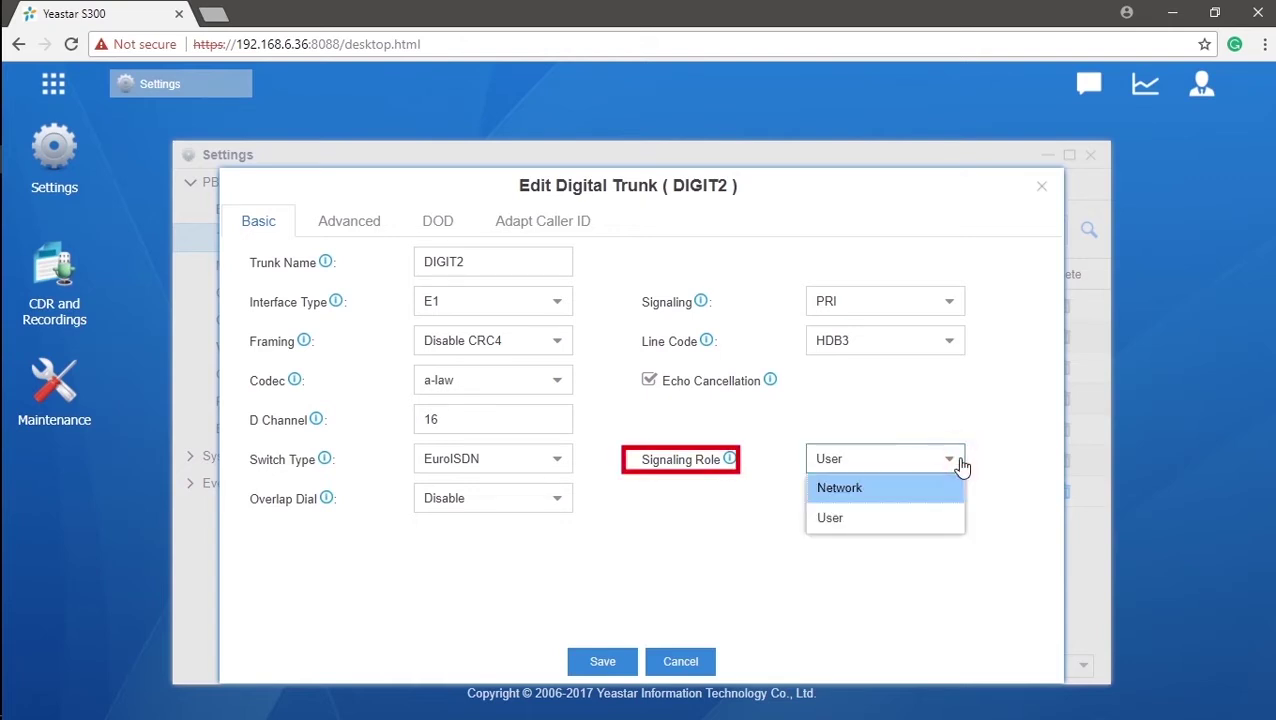
{"action": "left_click", "coordinate": [438, 228]}
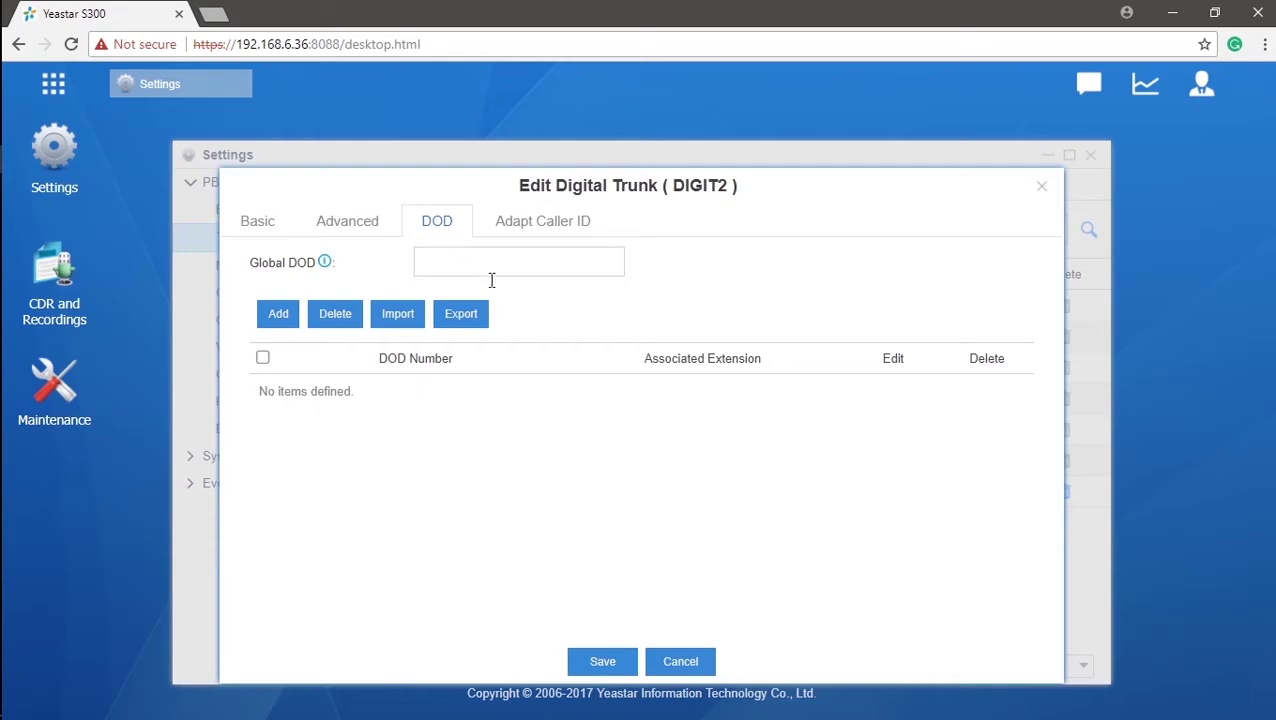
{"action": "left_click", "coordinate": [622, 660]}
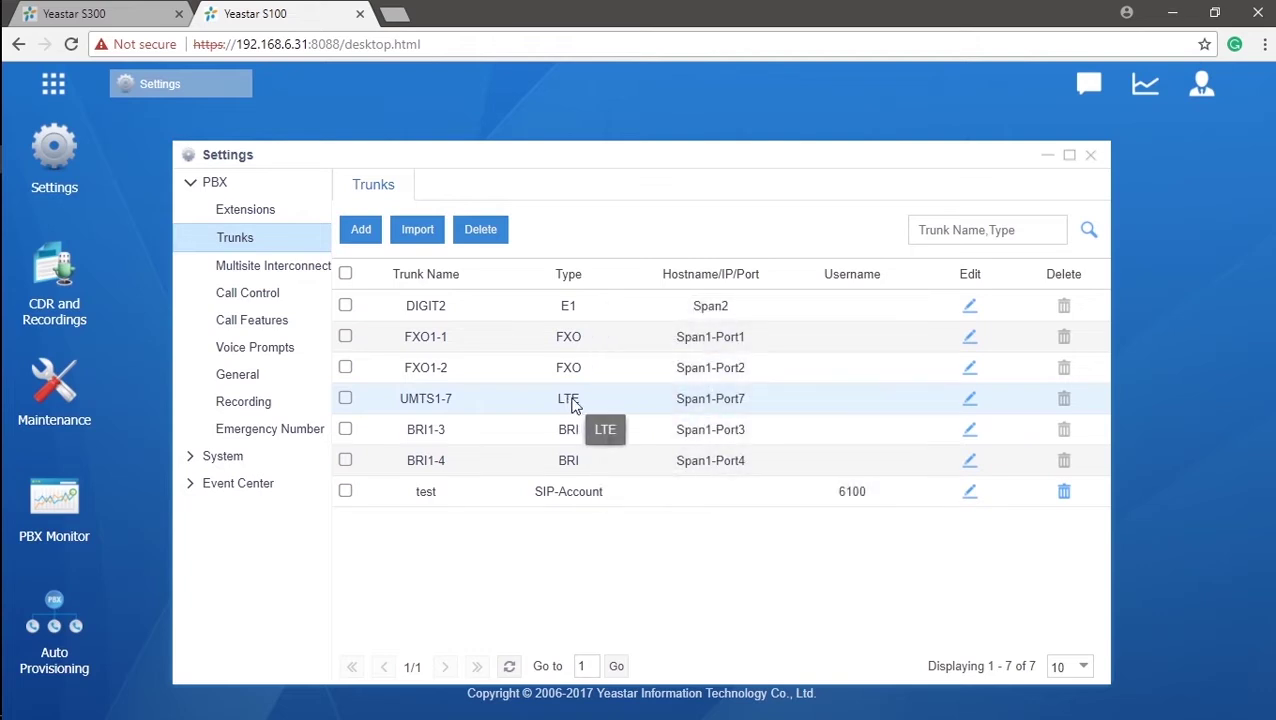
- Open the UMTS1-7 trunk, enter the SIM PIN code, and save the trunk
{"action": "left_click", "coordinate": [969, 400]}
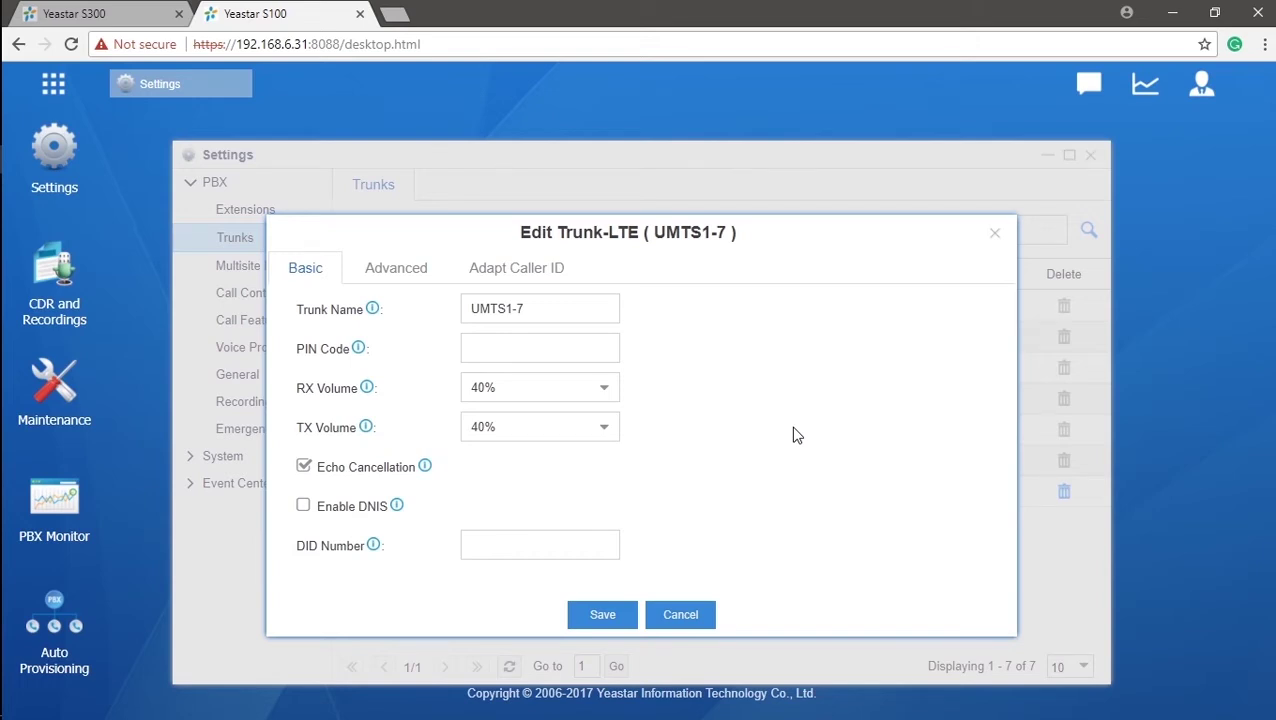
{"action": "left_click", "coordinate": [607, 350]}
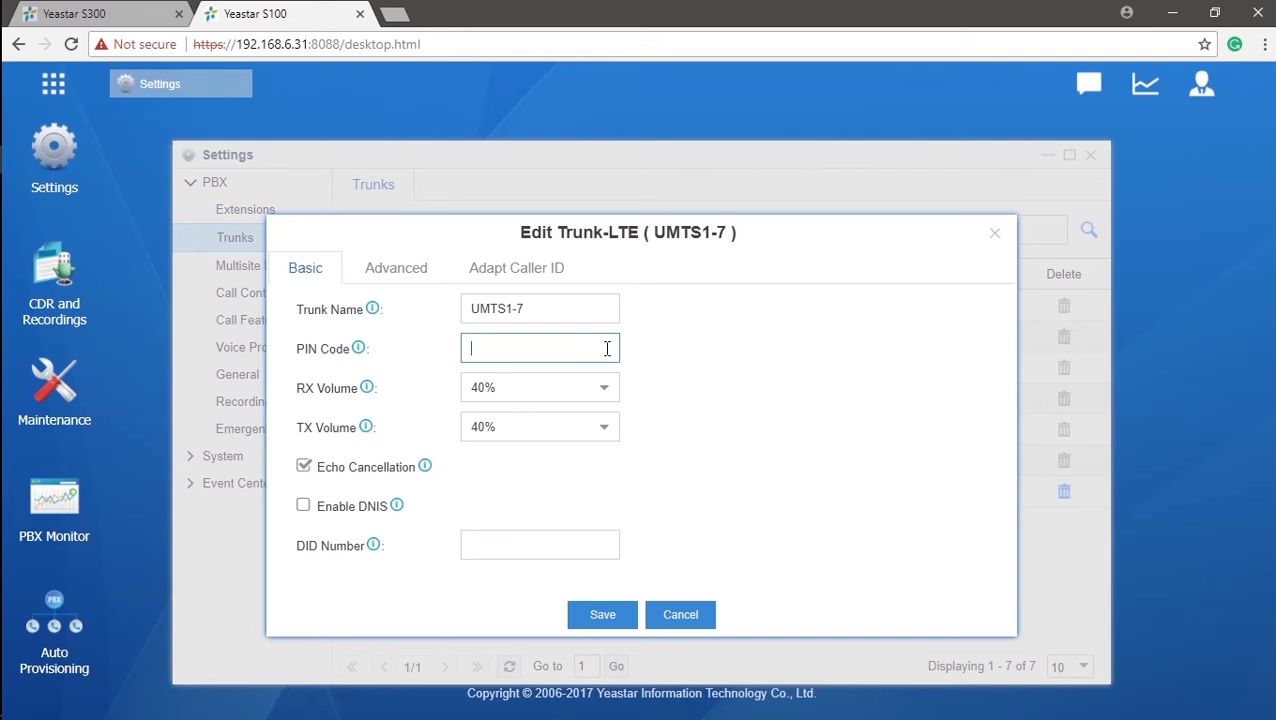
{"action": "left_click", "coordinate": [603, 616]}
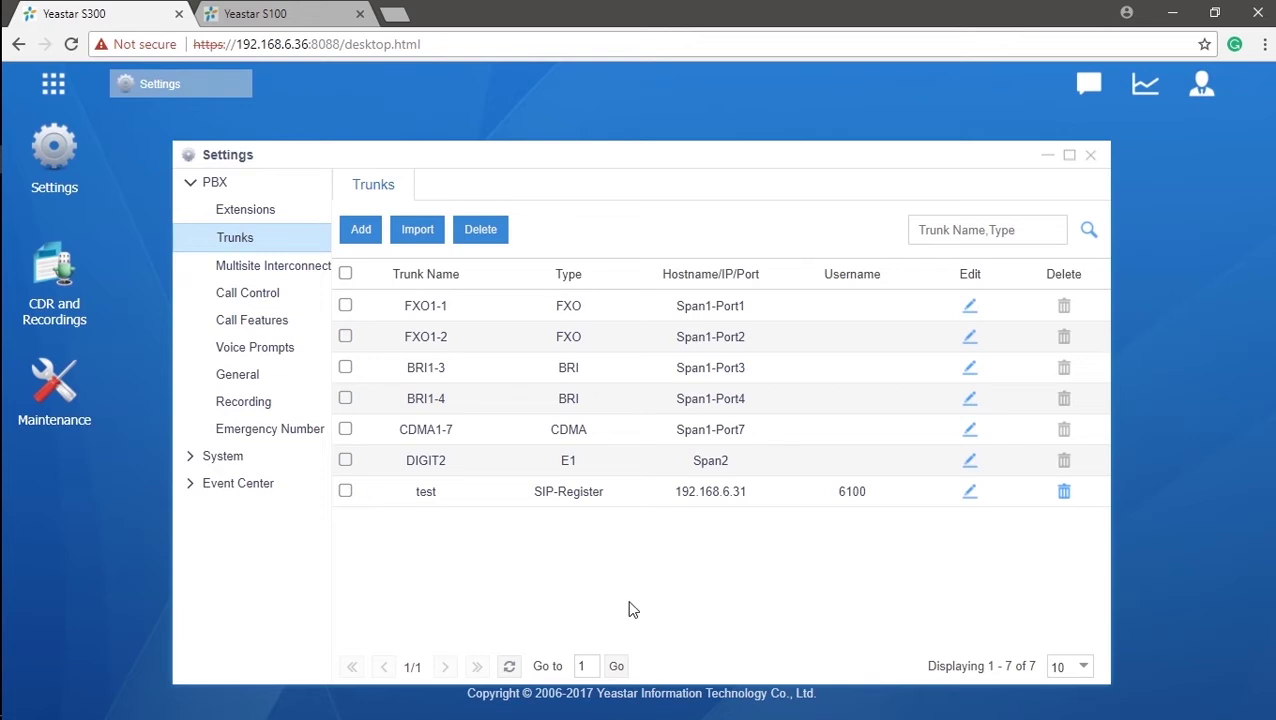
- Start a new Register Trunk and step through its Hostname/IP, Domain, Username, Password and Authentication Name fields
{"action": "left_click", "coordinate": [361, 231]}
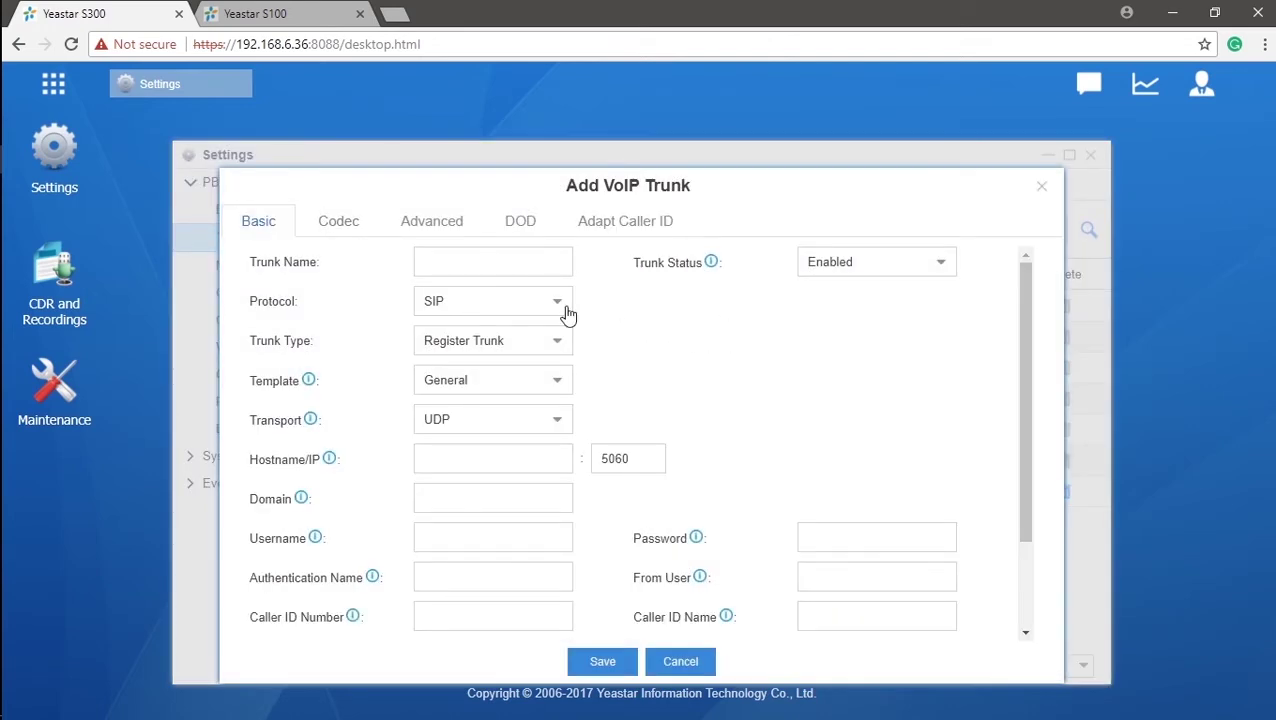
{"action": "left_click", "coordinate": [563, 345]}
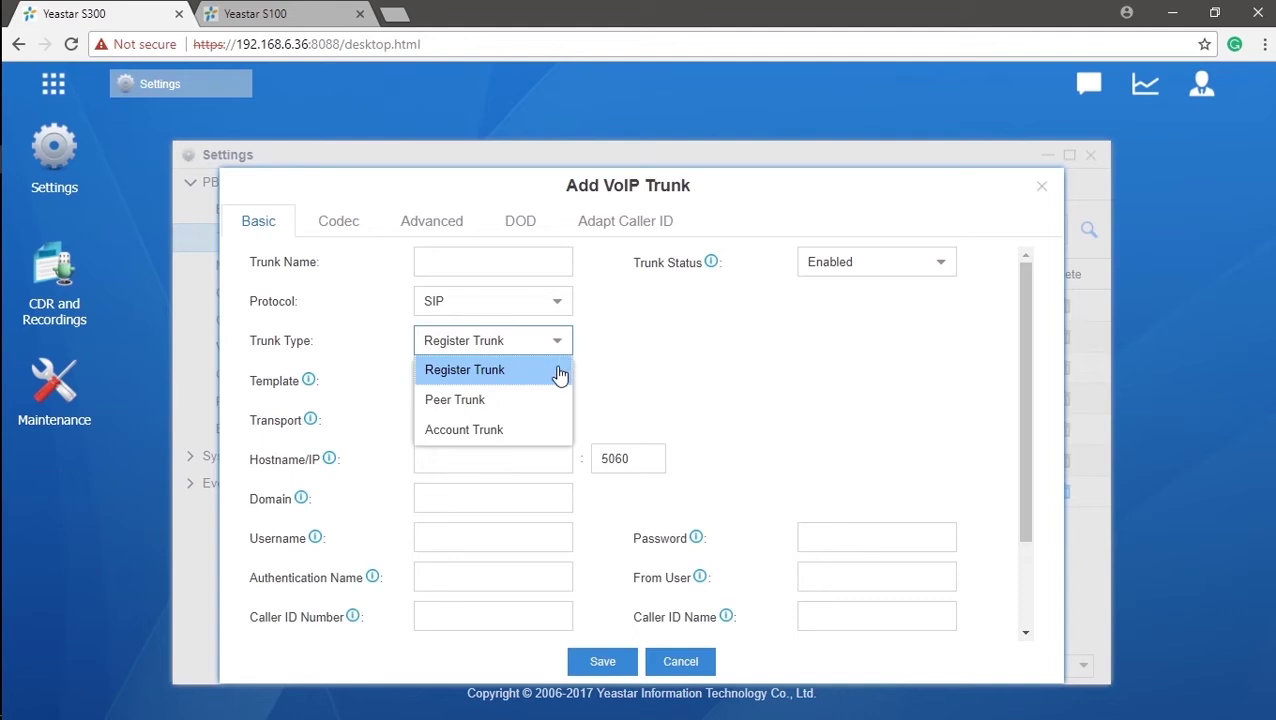
{"action": "left_click", "coordinate": [558, 367]}
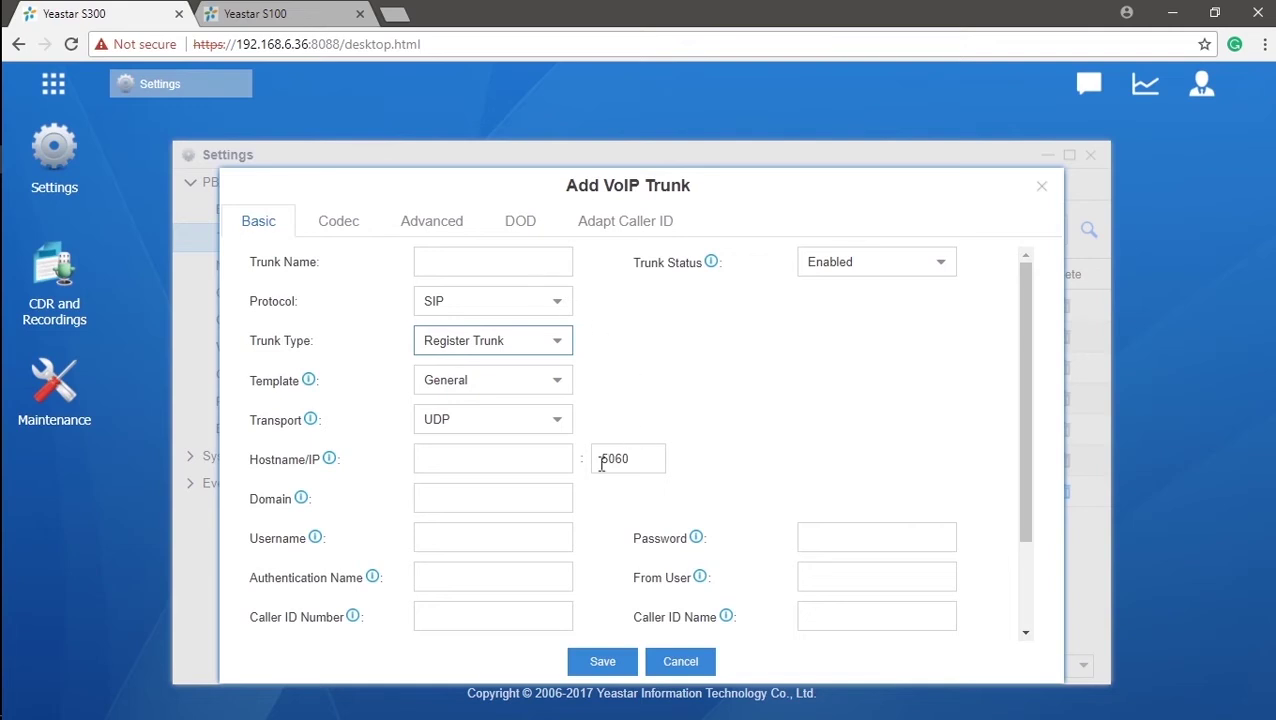
{"action": "left_click", "coordinate": [555, 462]}
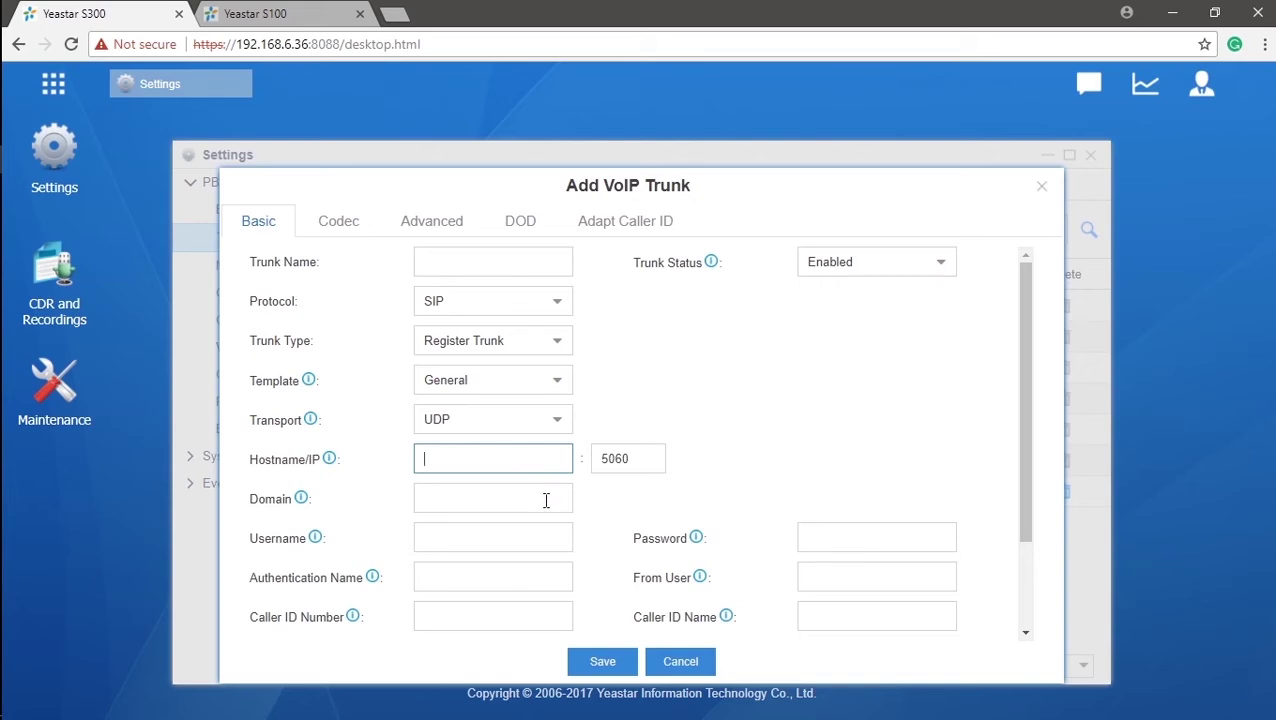
{"action": "left_click", "coordinate": [546, 500]}
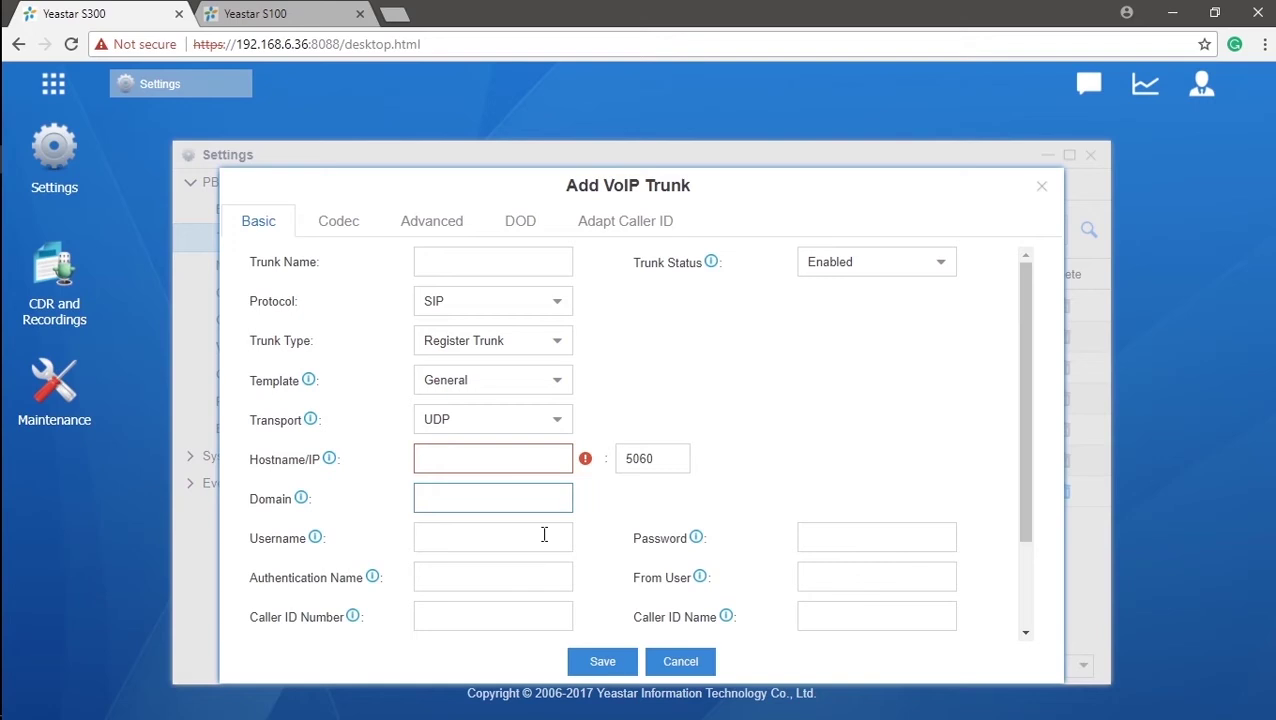
{"action": "left_click", "coordinate": [544, 535]}
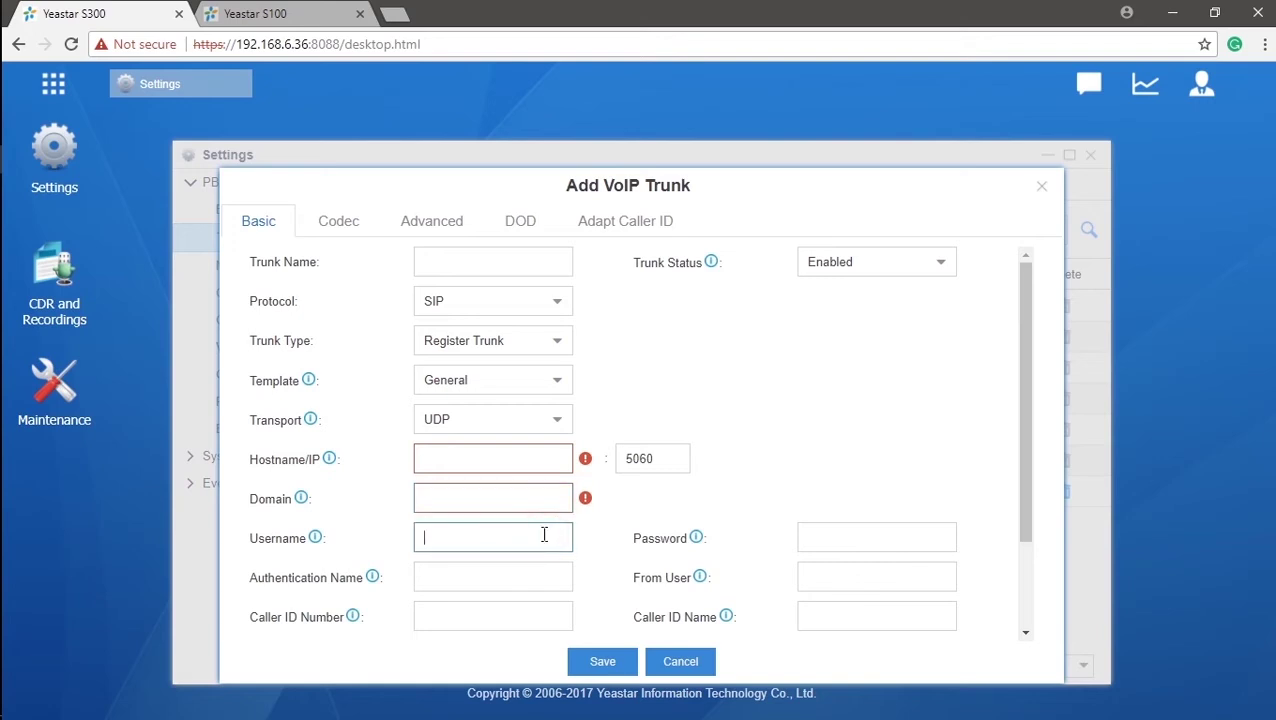
{"action": "left_click", "coordinate": [828, 538]}
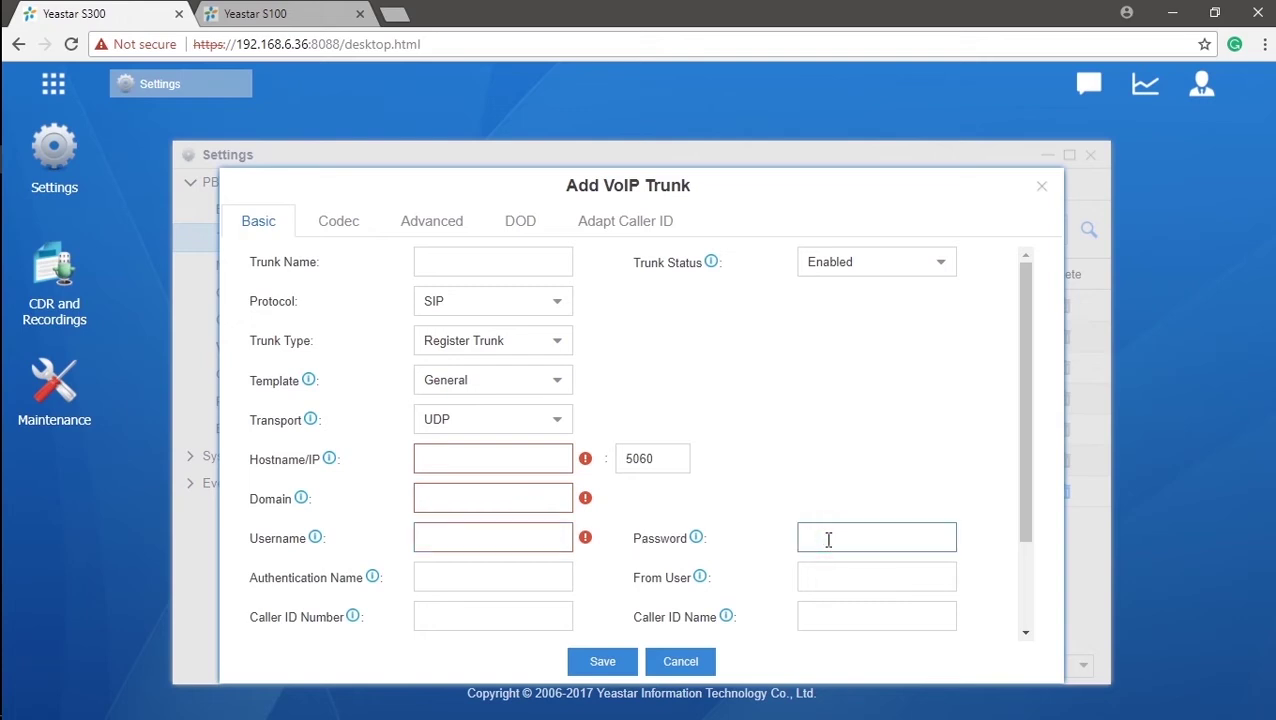
{"action": "left_click", "coordinate": [515, 580]}
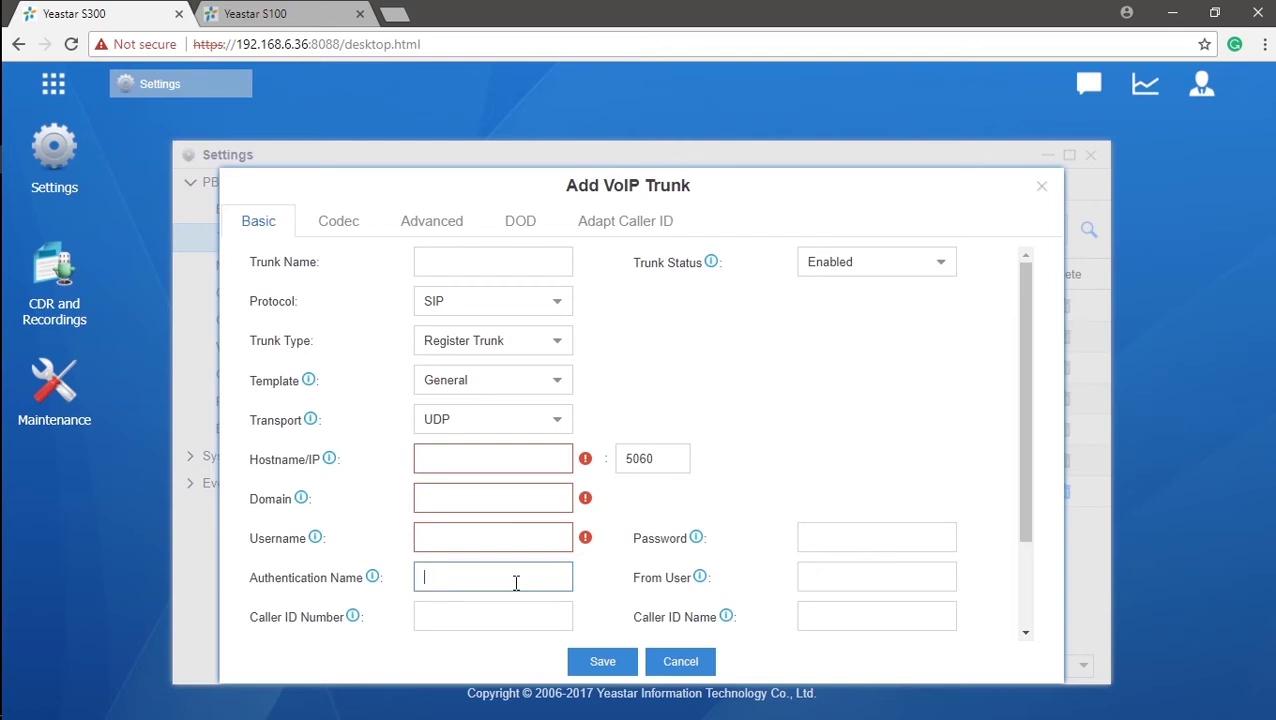
- Name the trial trunk 'Trunk1', cancel it, and start a fresh Add VoIP Trunk form
{"action": "left_click", "coordinate": [521, 262]}
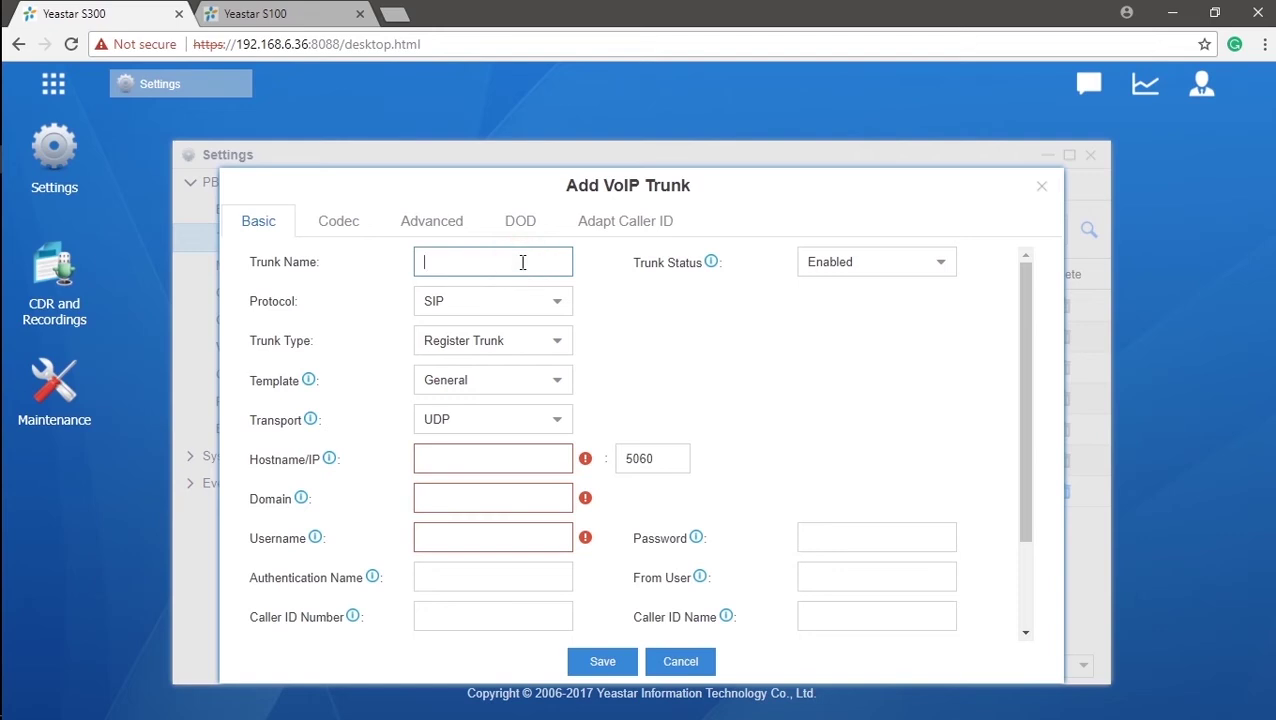
{"action": "type", "text": "Trunk1"}
{"action": "mouse_move", "coordinate": [354, 620]}
{"action": "mouse_move", "coordinate": [729, 622]}
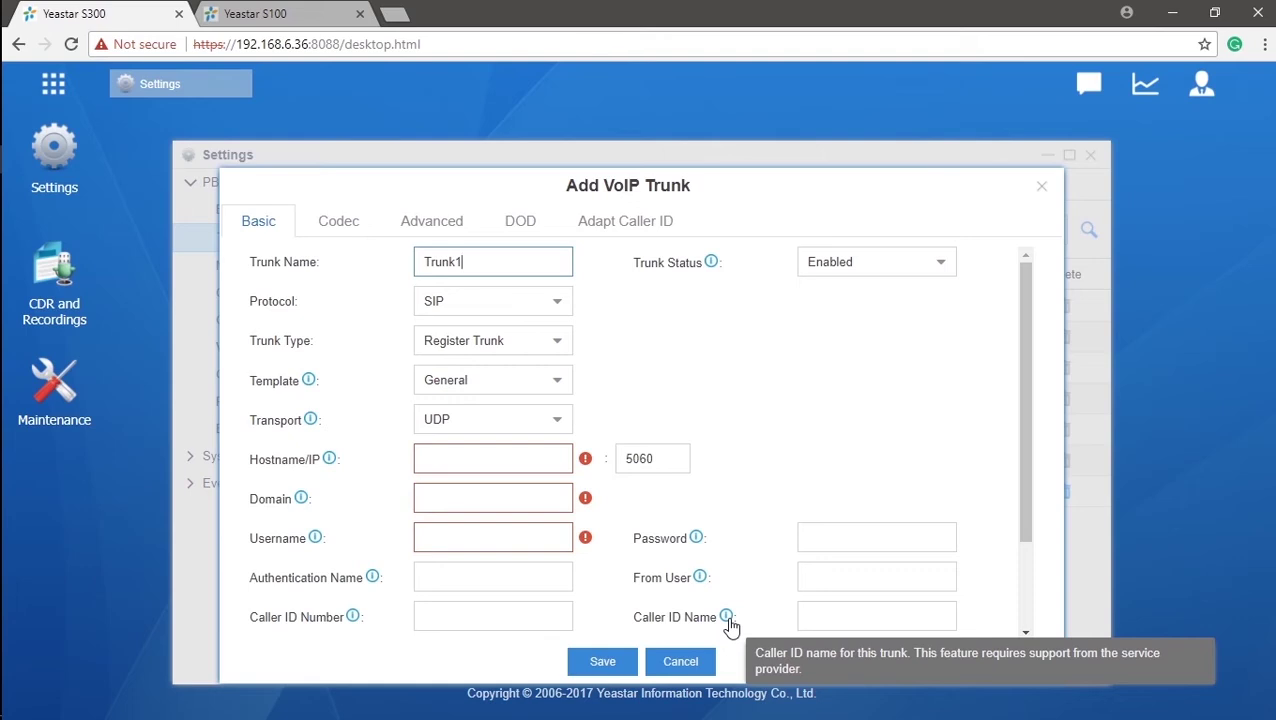
{"action": "mouse_move", "coordinate": [702, 588]}
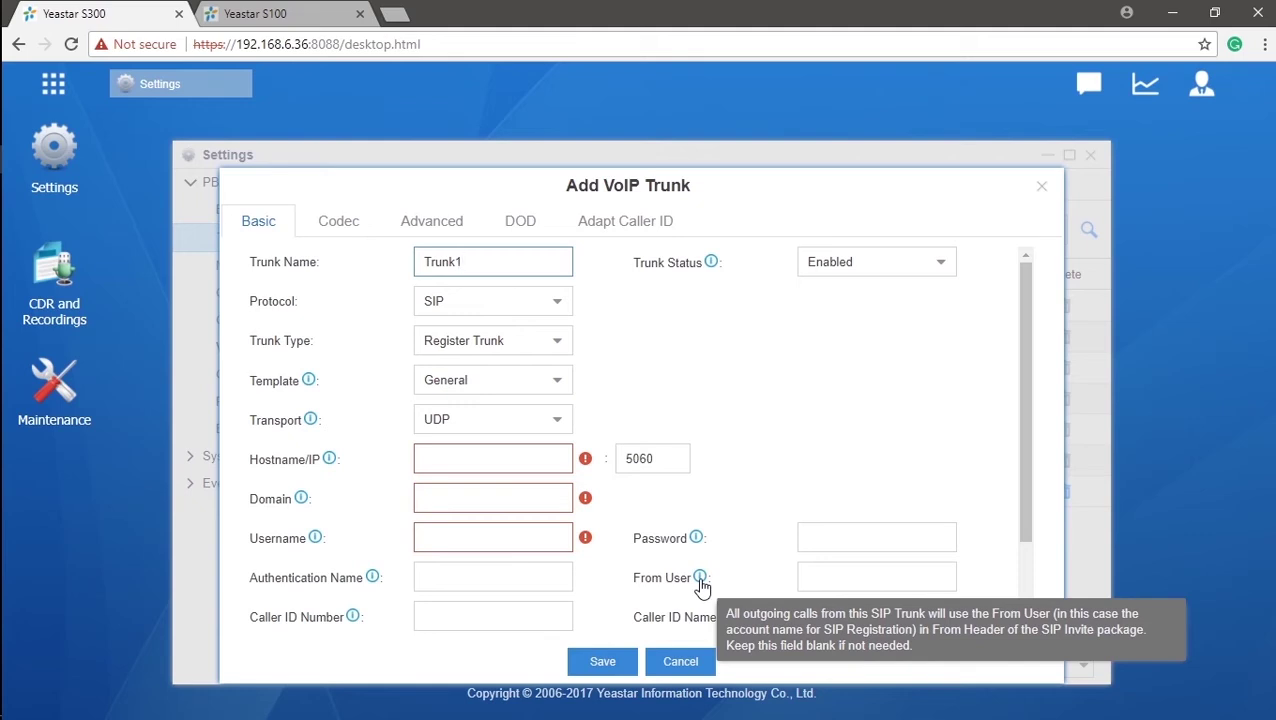
{"action": "left_click_drag", "start_coordinate": [1020, 461], "coordinate": [1014, 547]}
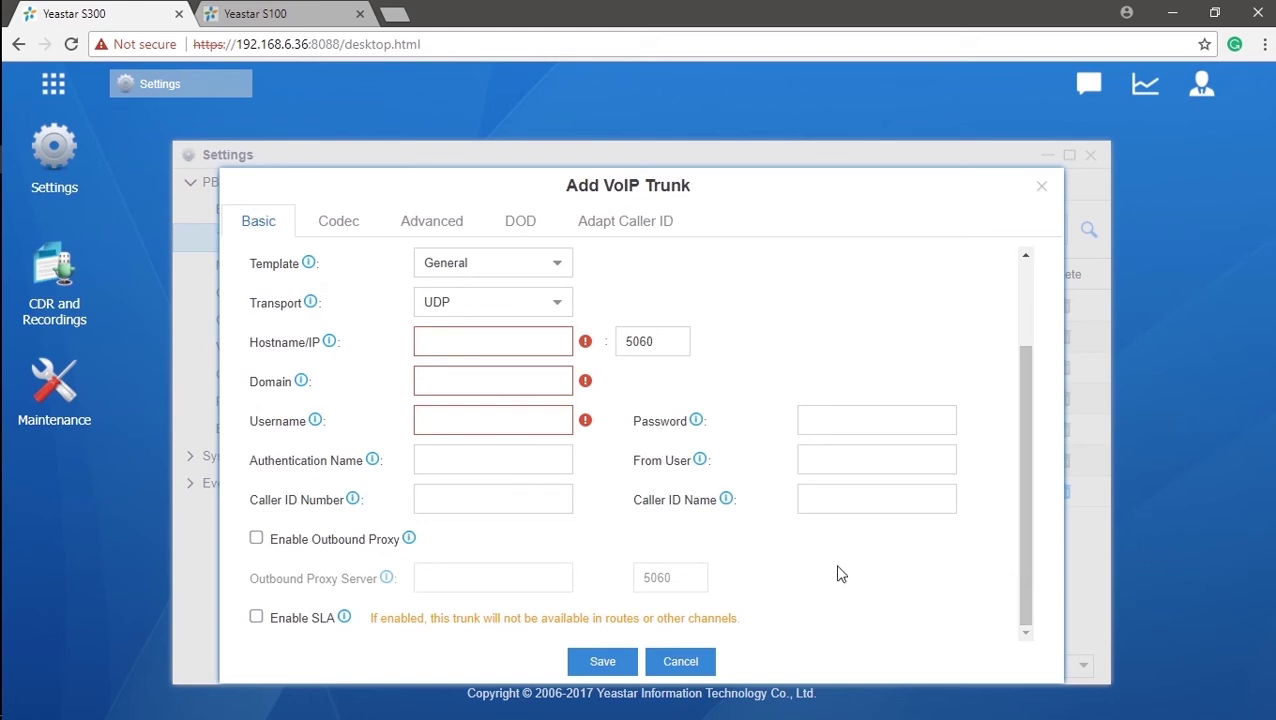
{"action": "left_click", "coordinate": [655, 666]}
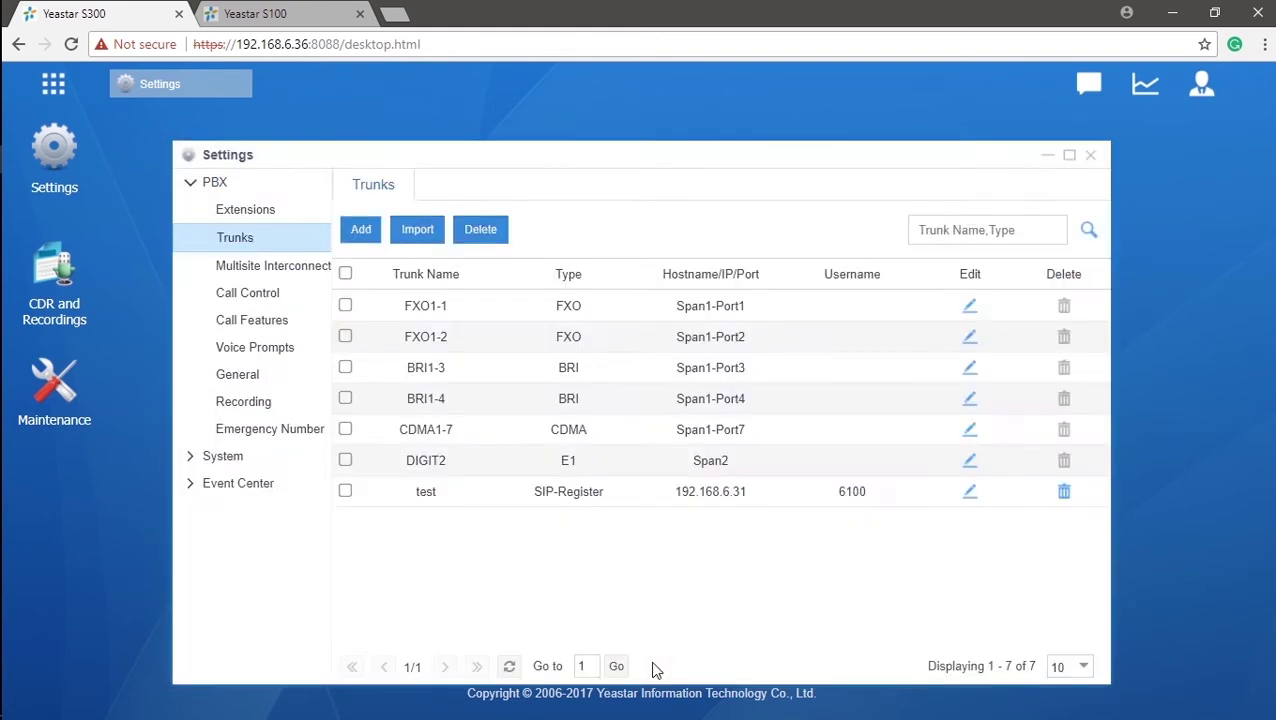
{"action": "left_click", "coordinate": [362, 230]}
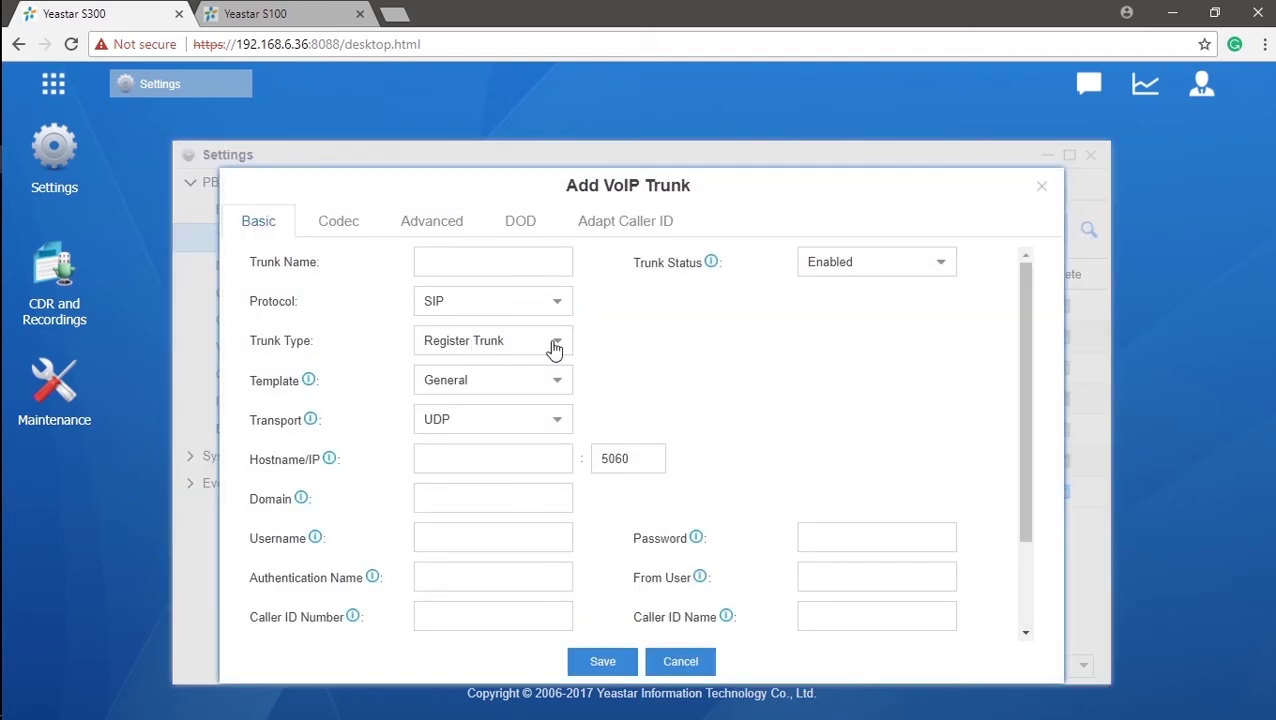
- Make the new trunk a Peer Trunk named 'Peer' and visit its Hostname/IP and Caller ID fields
{"action": "left_click", "coordinate": [552, 342]}
{"action": "left_click", "coordinate": [529, 397]}
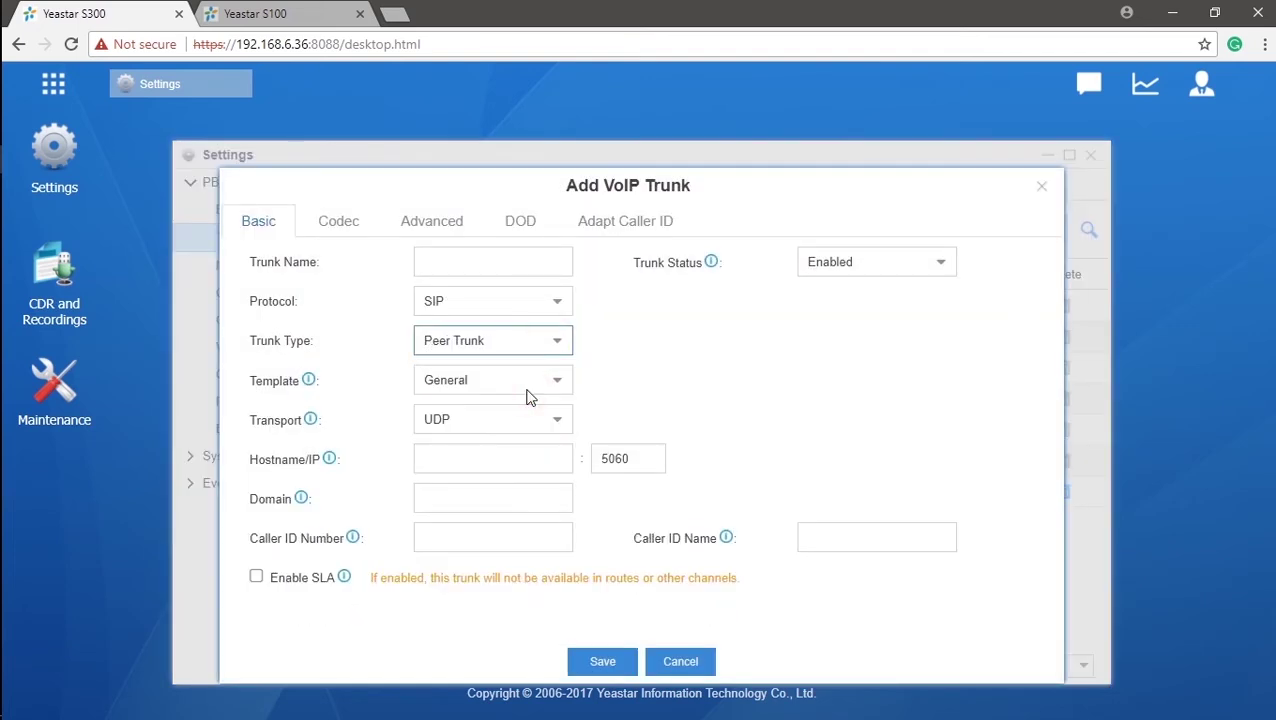
{"action": "type", "text": "Peer"}
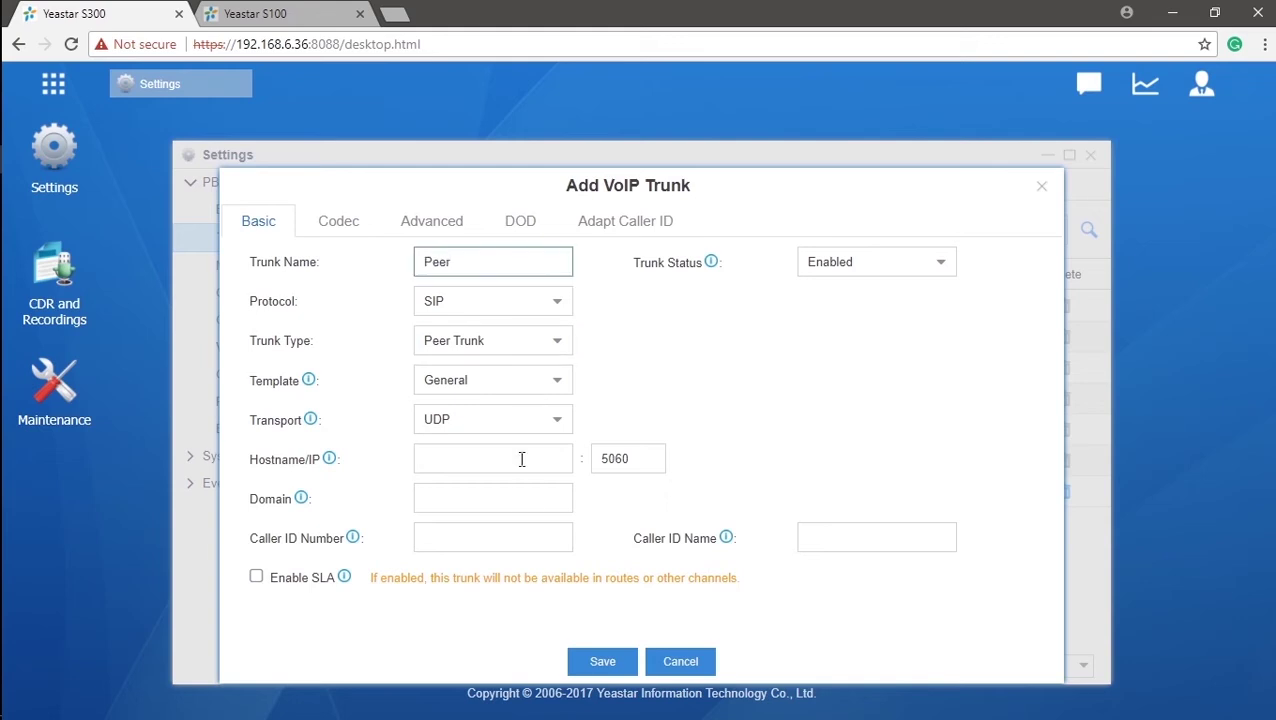
{"action": "left_click", "coordinate": [521, 458]}
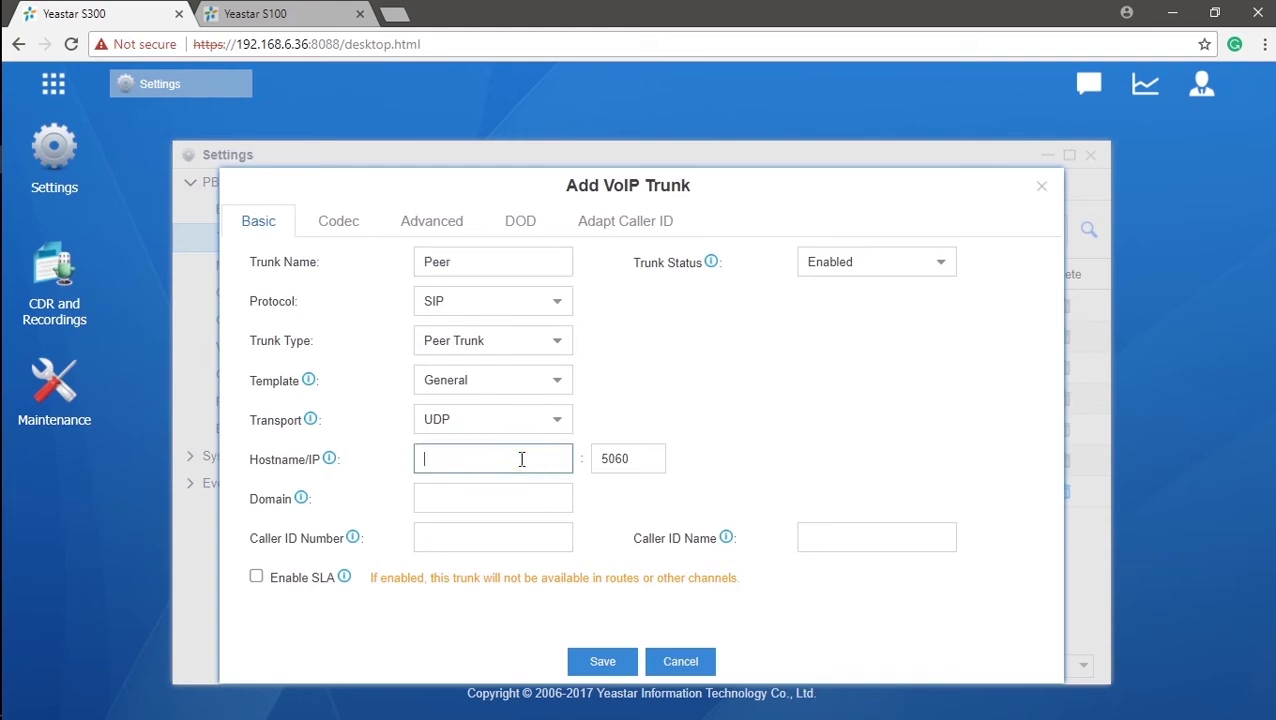
{"action": "left_click", "coordinate": [524, 541]}
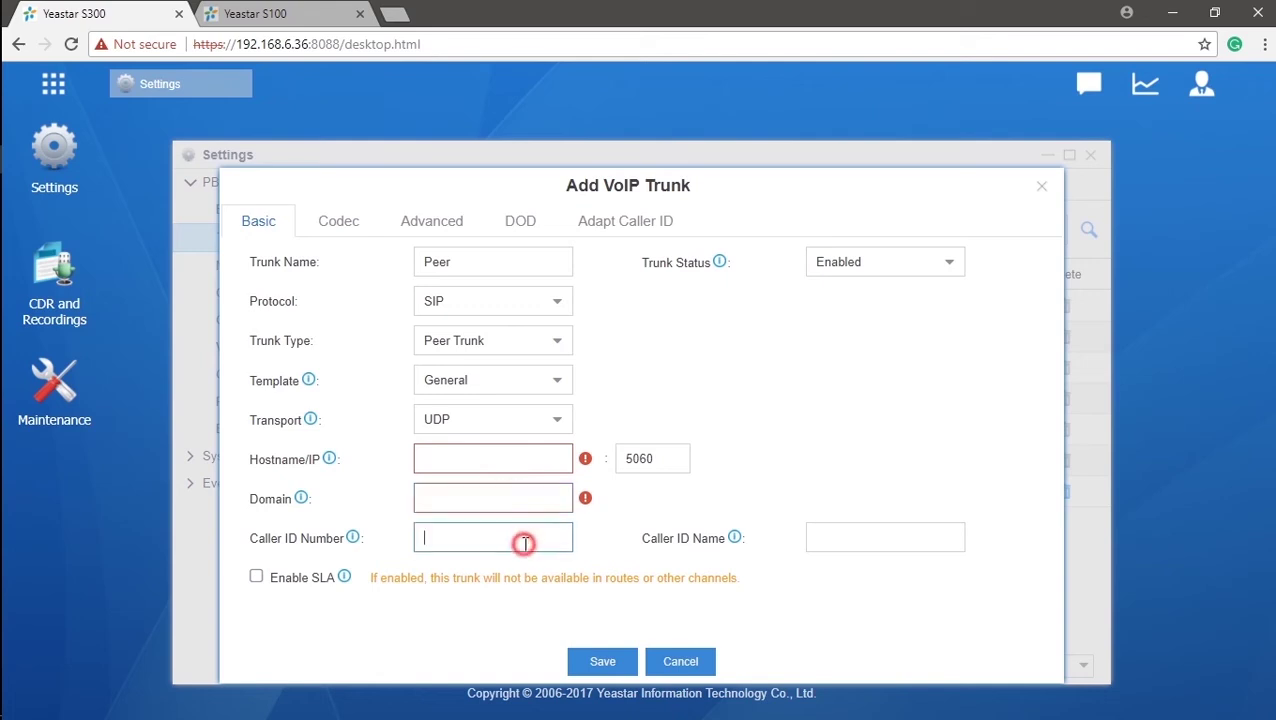
{"action": "left_click", "coordinate": [886, 540]}
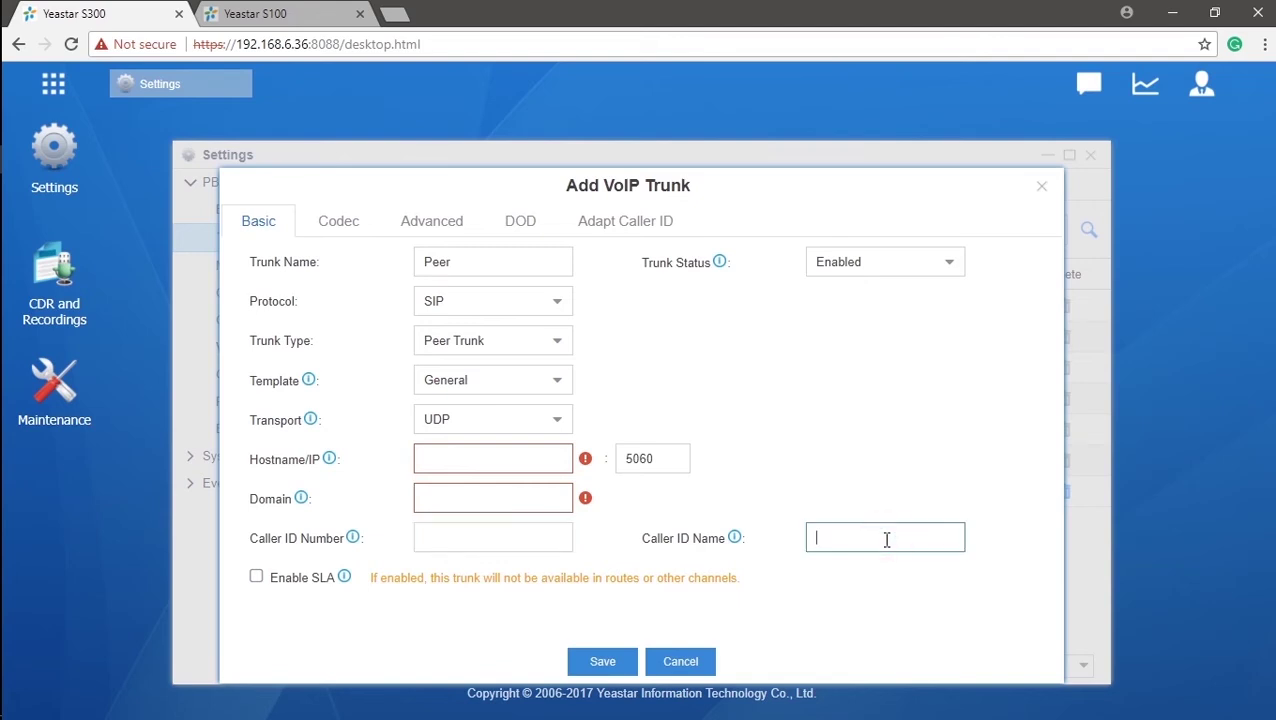
{"action": "left_click", "coordinate": [556, 342]}
- Change the trunk to an Account Trunk renamed 'General' and show its password in plain text
{"action": "left_click", "coordinate": [527, 429]}
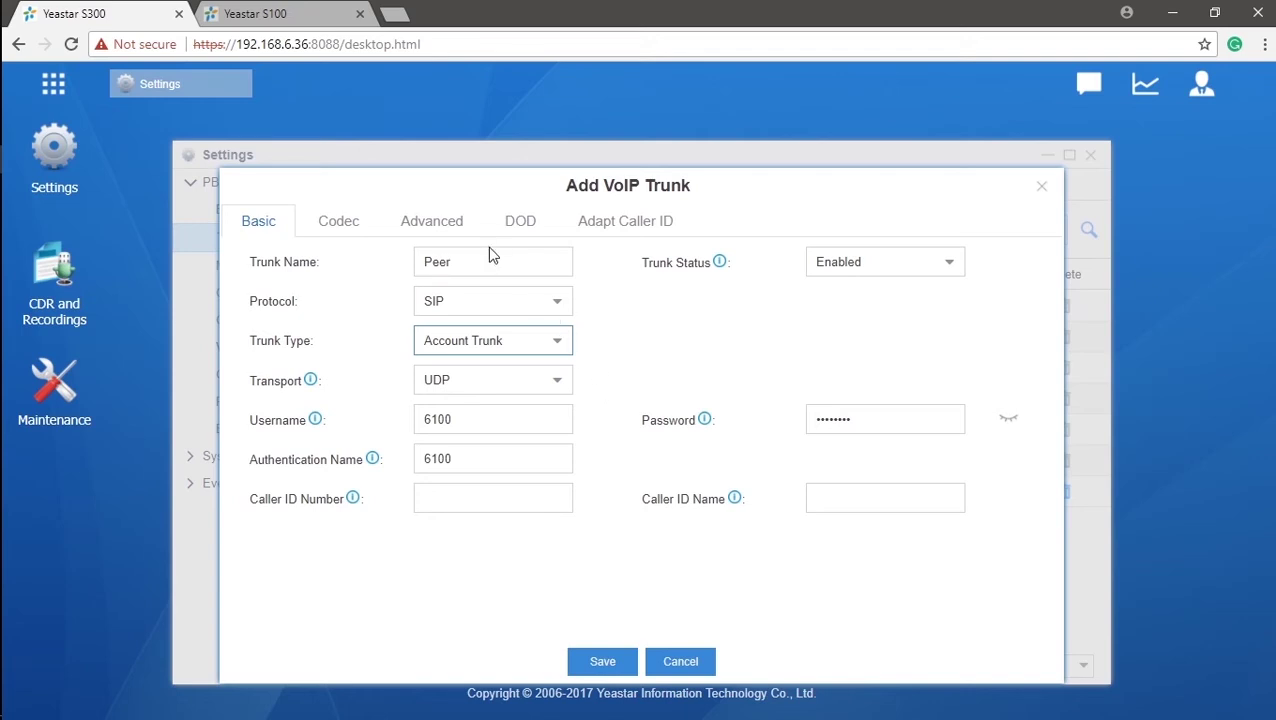
{"action": "left_click_drag", "start_coordinate": [484, 259], "coordinate": [409, 268]}
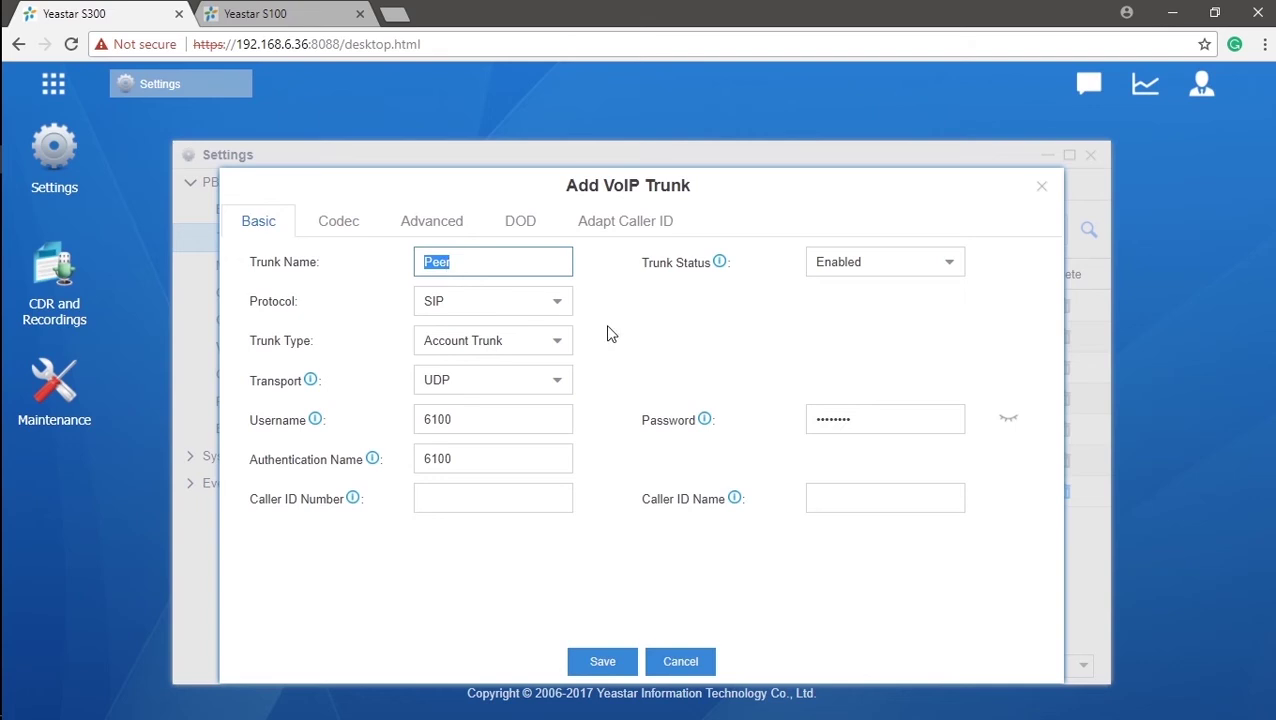
{"action": "key", "text": "BackSpace"}
{"action": "type", "text": "General"}
{"action": "left_click", "coordinate": [1007, 420]}
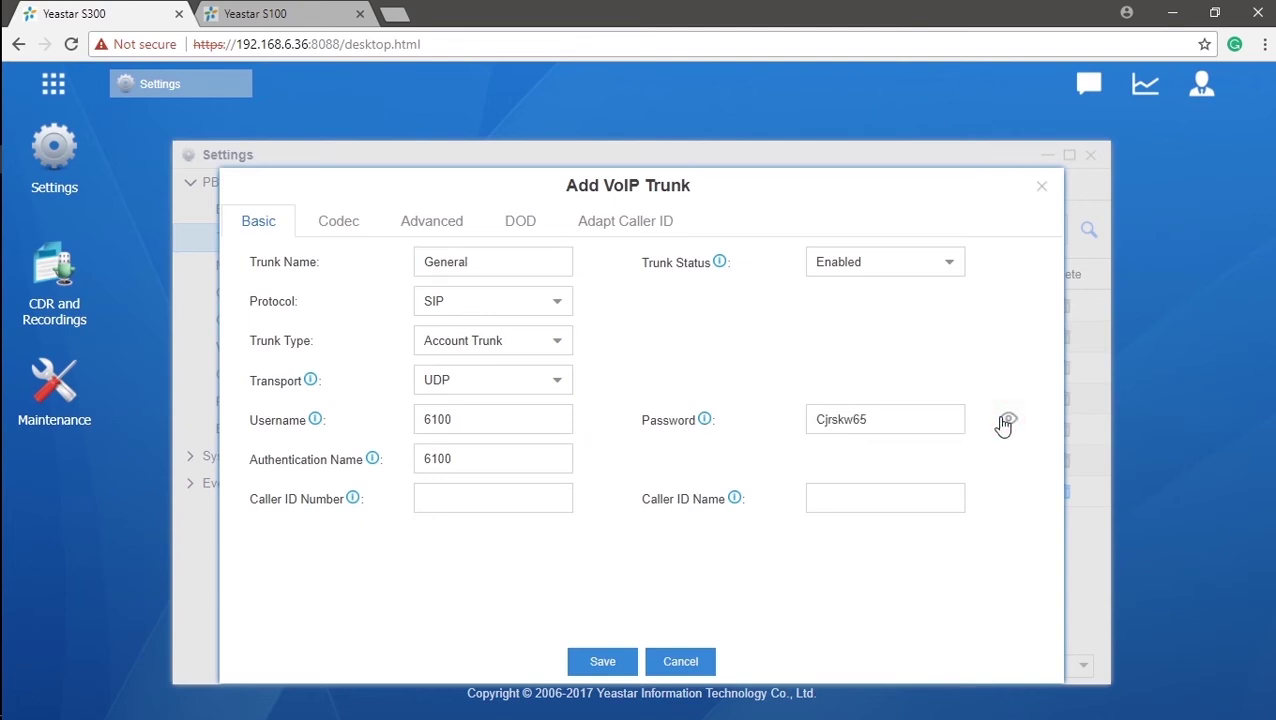
{"action": "left_click", "coordinate": [533, 500]}
{"action": "left_click", "coordinate": [857, 503]}
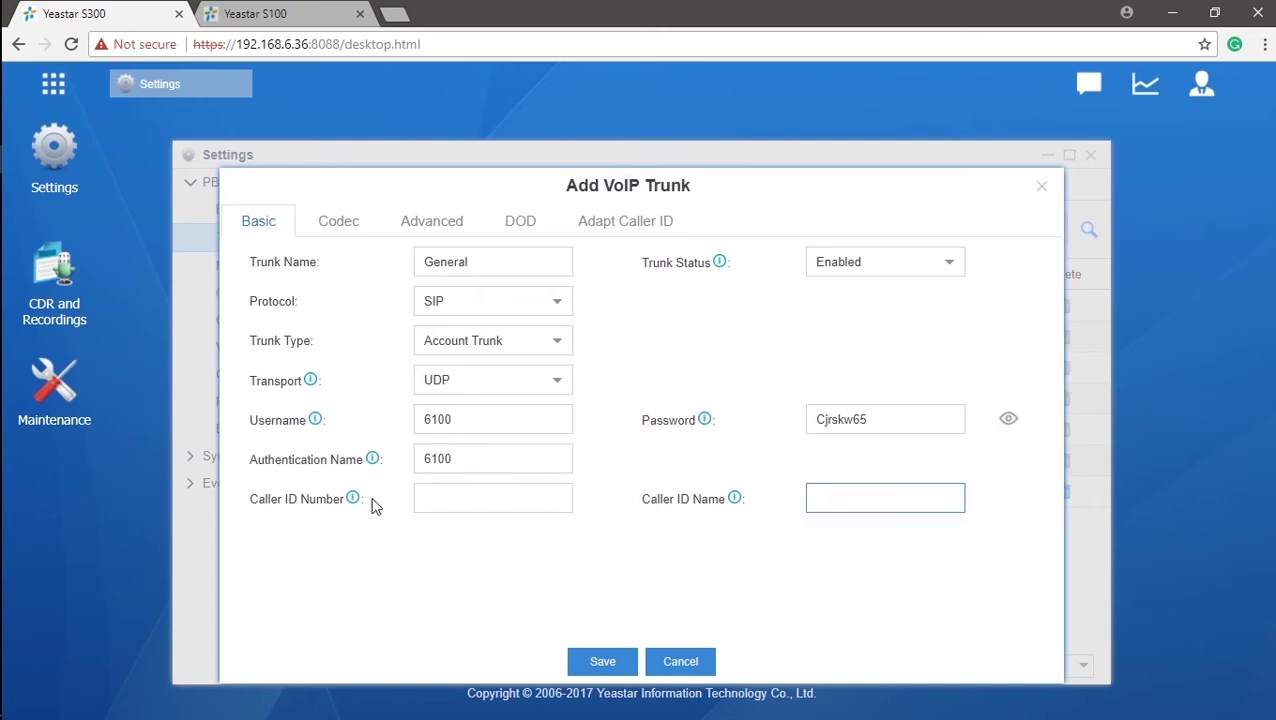
{"action": "mouse_move", "coordinate": [351, 505]}
{"action": "mouse_move", "coordinate": [736, 507]}
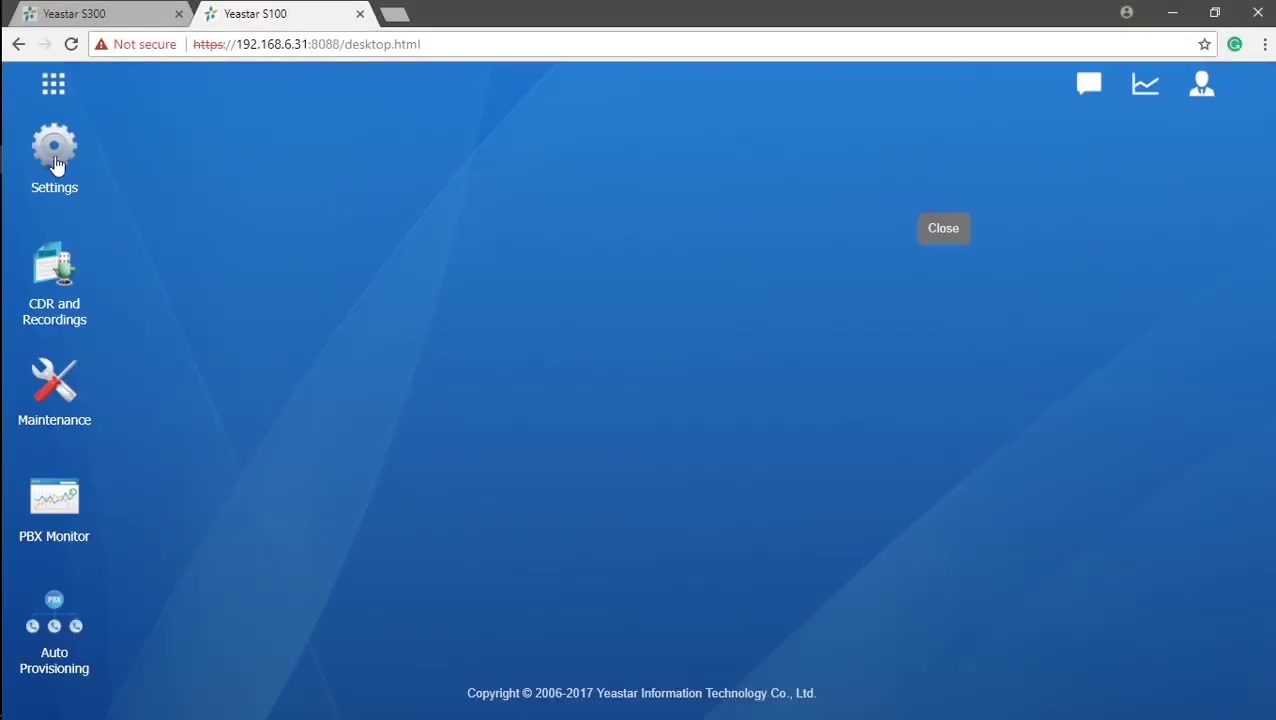
- On the S100, start a new VoIP trunk of type Register Trunk from Settings > Trunks
{"action": "left_click", "coordinate": [60, 168]}
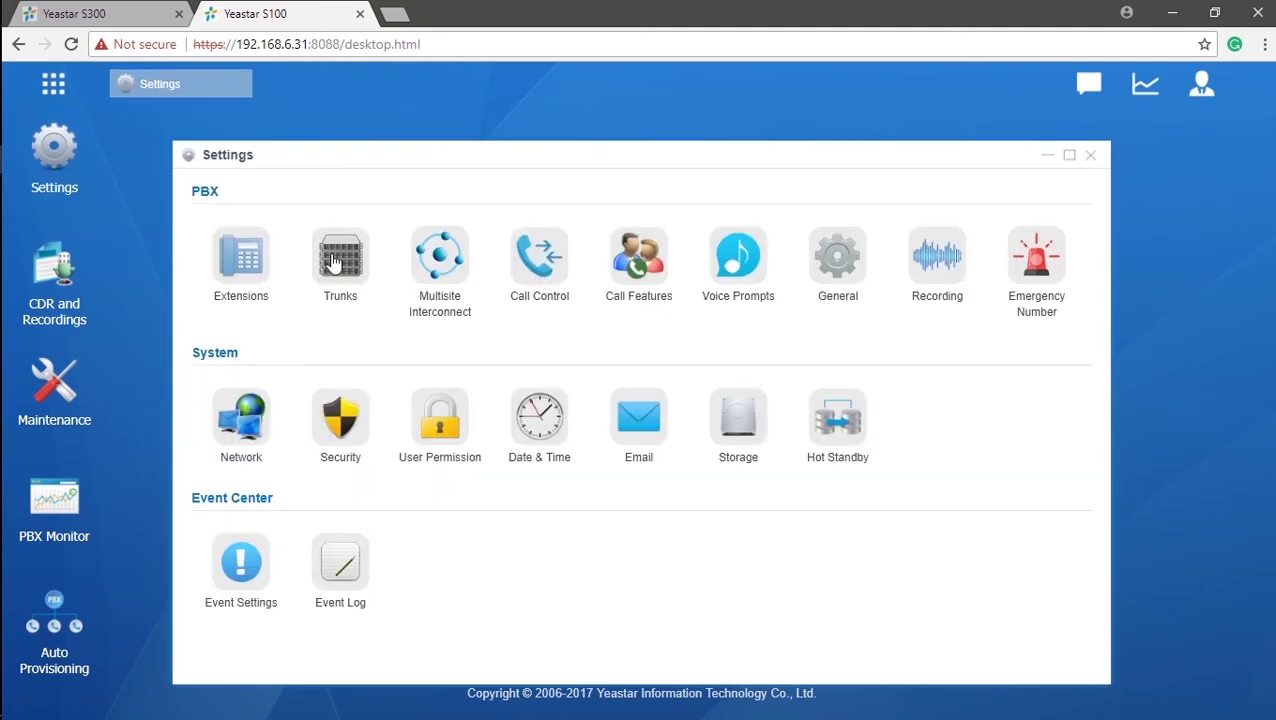
{"action": "left_click", "coordinate": [334, 256]}
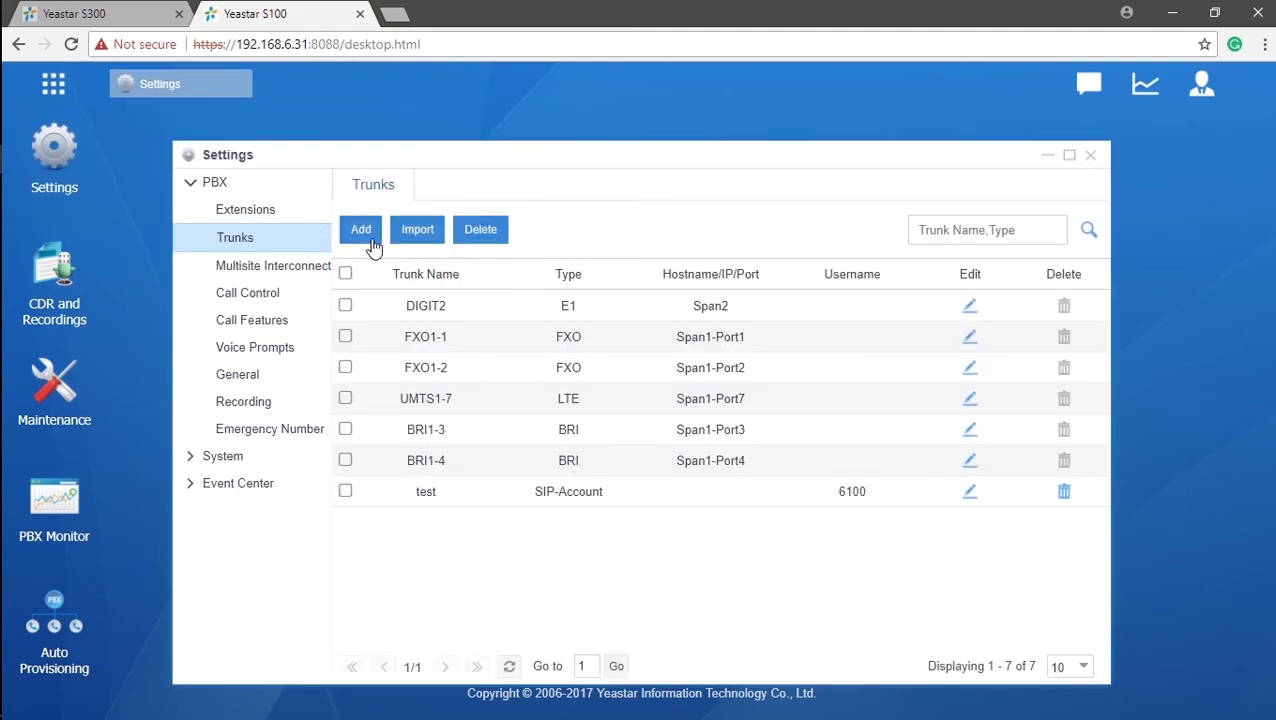
{"action": "left_click", "coordinate": [366, 238]}
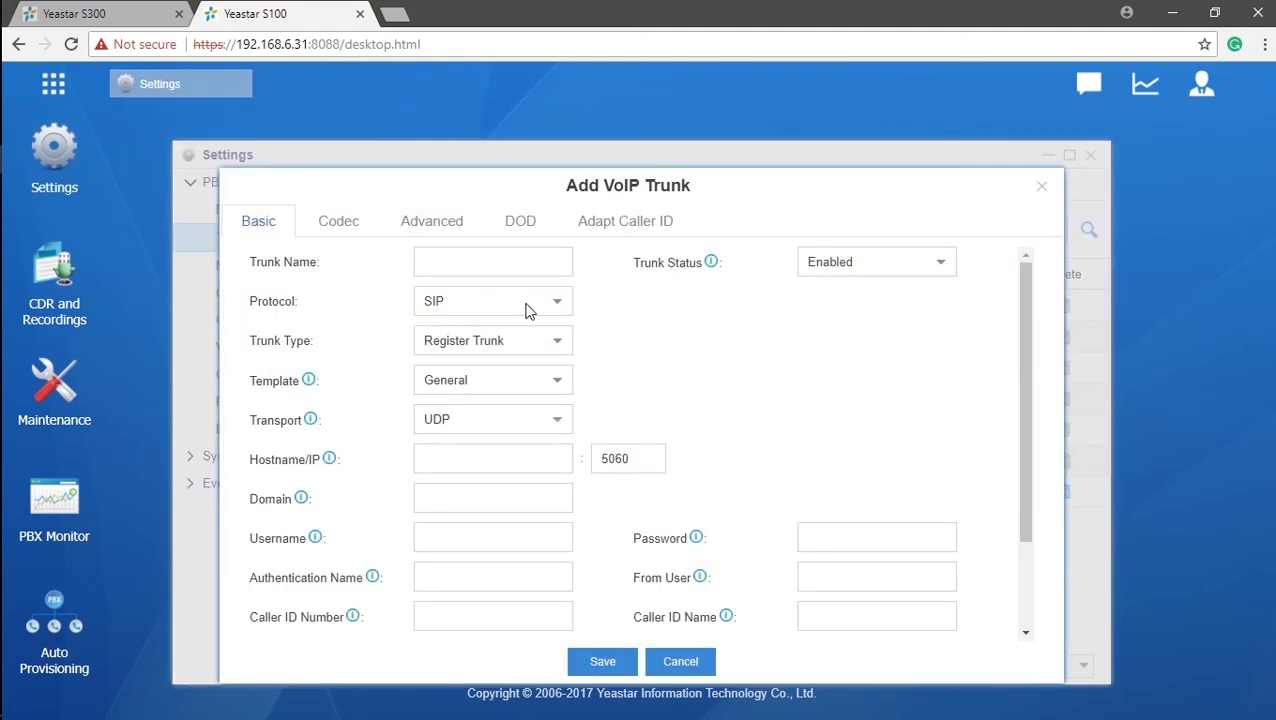
{"action": "left_click", "coordinate": [556, 341]}
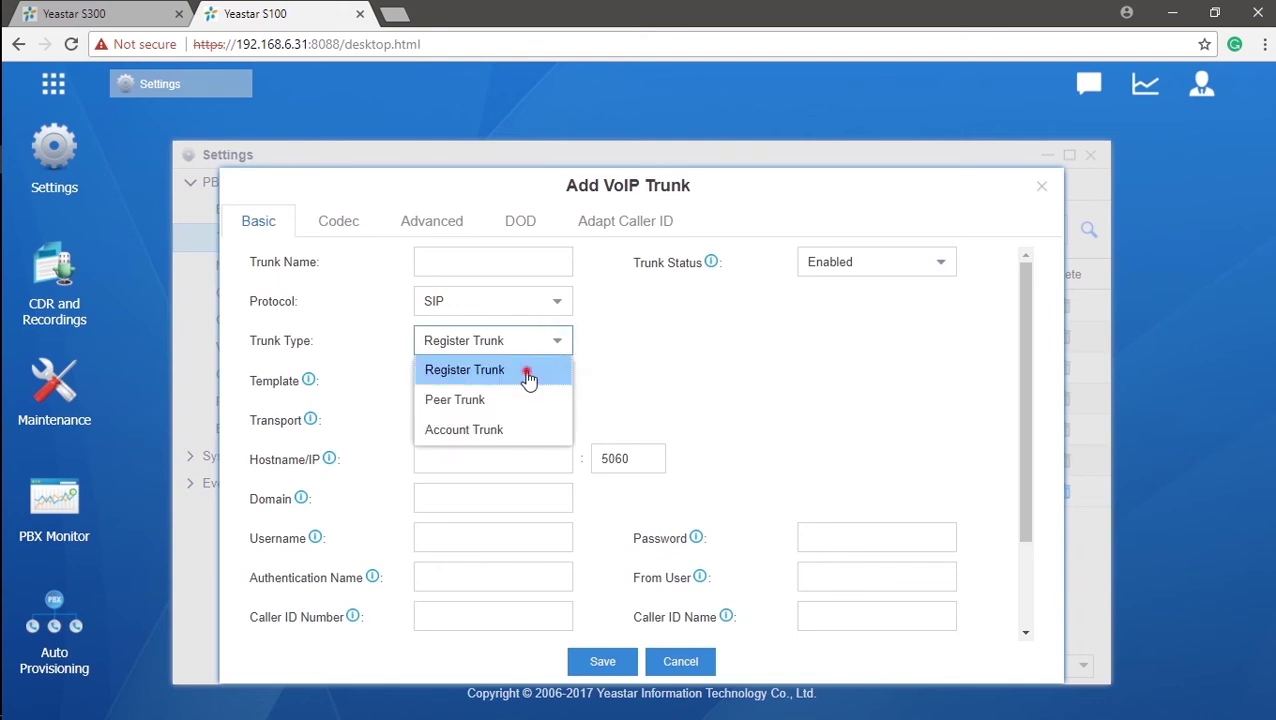
{"action": "left_click", "coordinate": [527, 372]}
- Step through the Hostname/IP, Domain and Username fields, then return to the S300's trunk list
{"action": "left_click", "coordinate": [512, 455]}
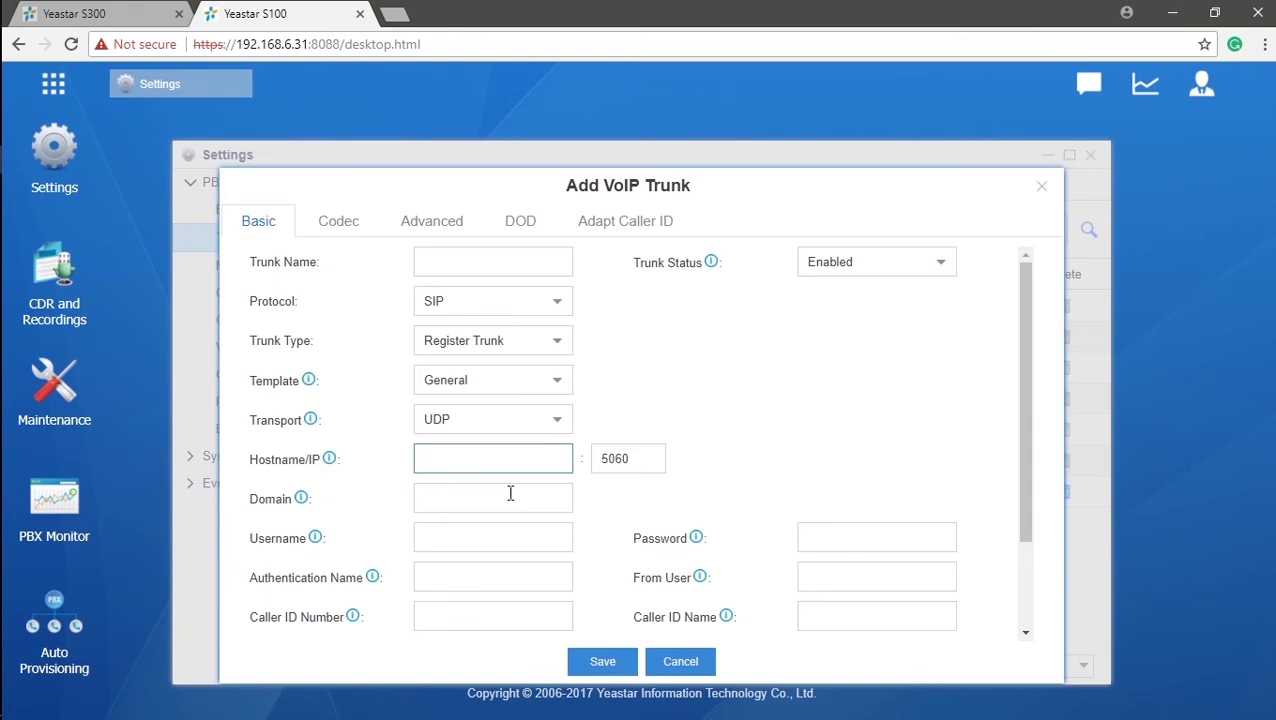
{"action": "left_click", "coordinate": [508, 495]}
{"action": "left_click", "coordinate": [519, 531]}
{"action": "left_click", "coordinate": [112, 14]}
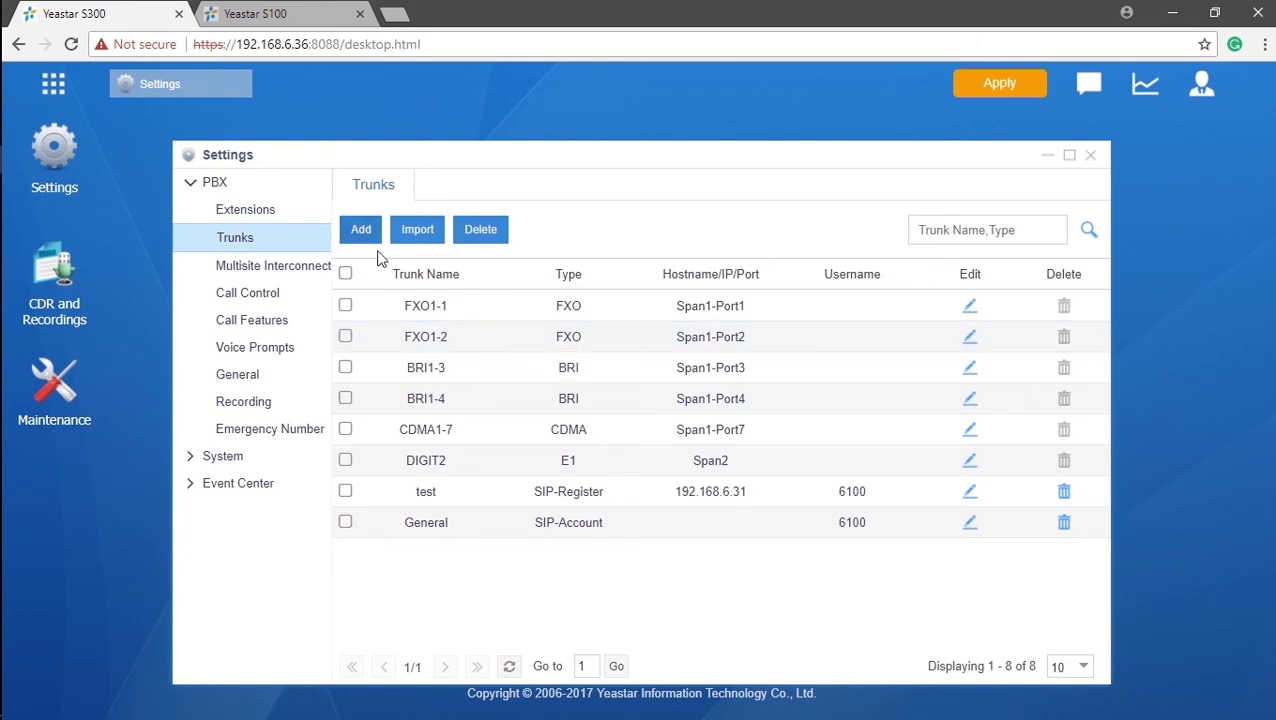
- Open the S300's General trunk and select its username and authentication name, both 6100
{"action": "left_click", "coordinate": [969, 522]}
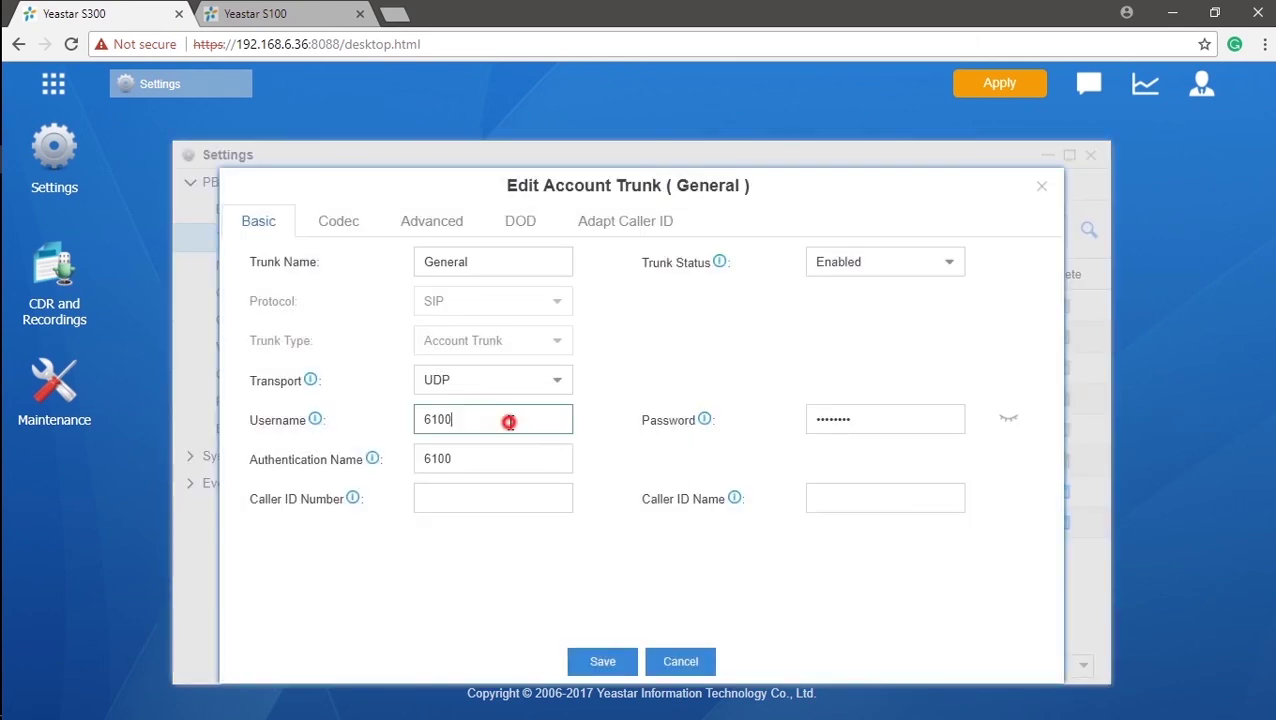
{"action": "double_click", "coordinate": [510, 420]}
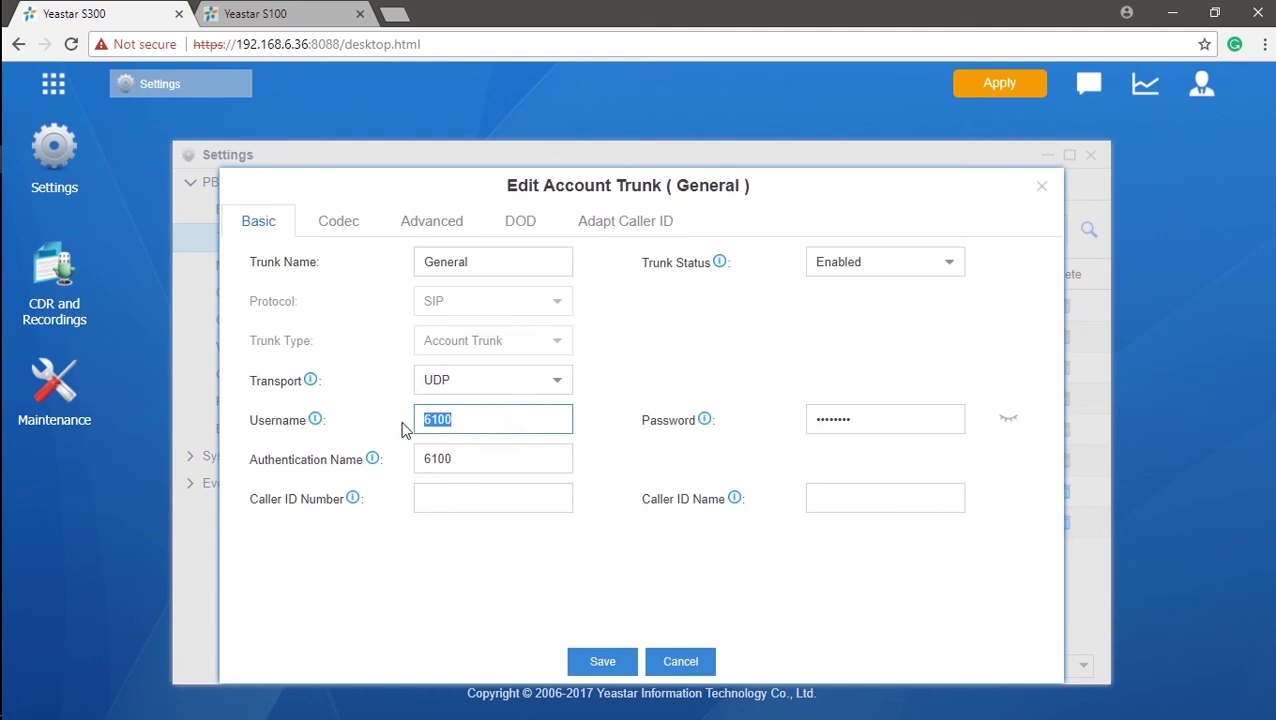
{"action": "double_click", "coordinate": [503, 463]}
- On the S100's new trunk form, enter 6100 as username and authentication name, plus the trunk password
{"action": "left_click", "coordinate": [245, 12]}
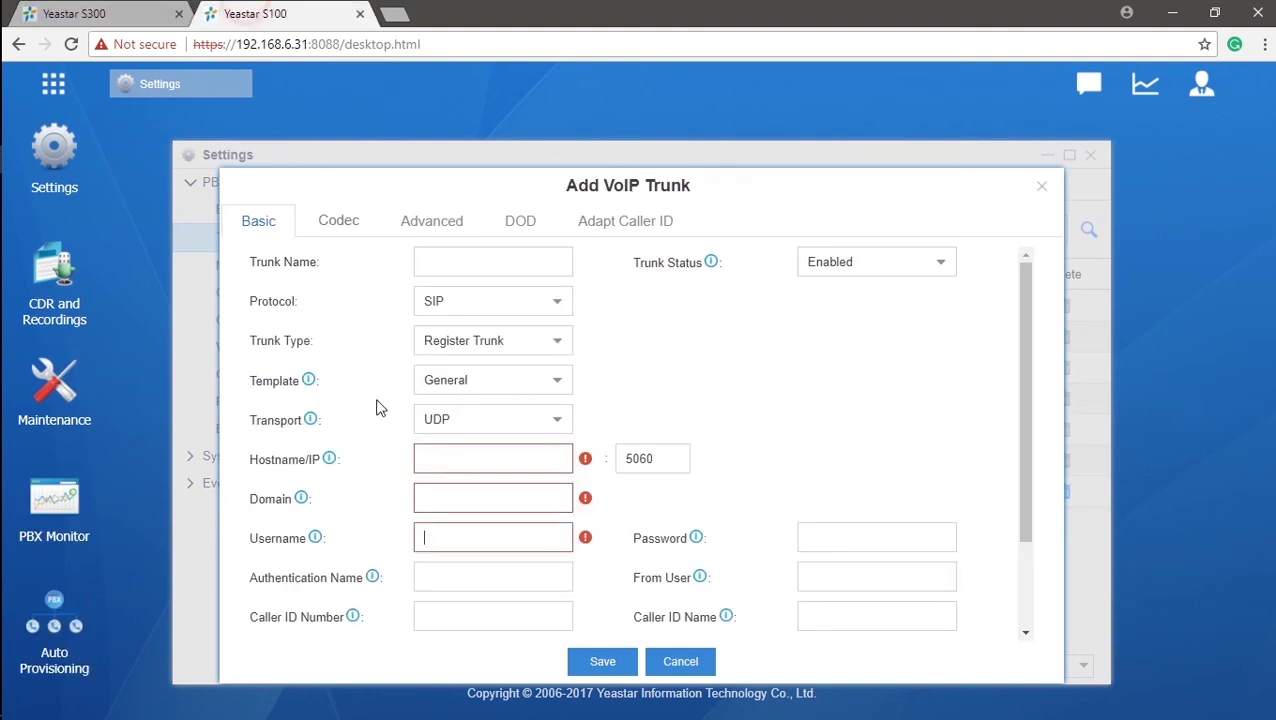
{"action": "left_click", "coordinate": [489, 546]}
{"action": "type", "text": "6100"}
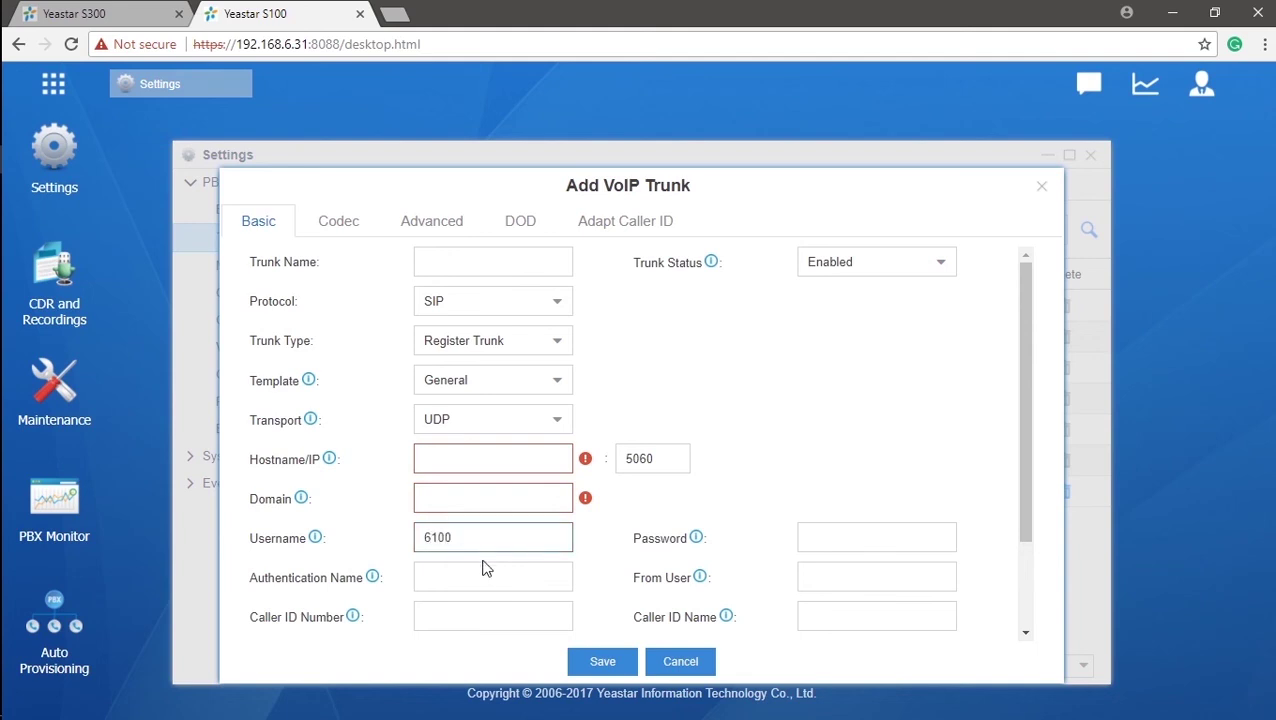
{"action": "left_click", "coordinate": [484, 577]}
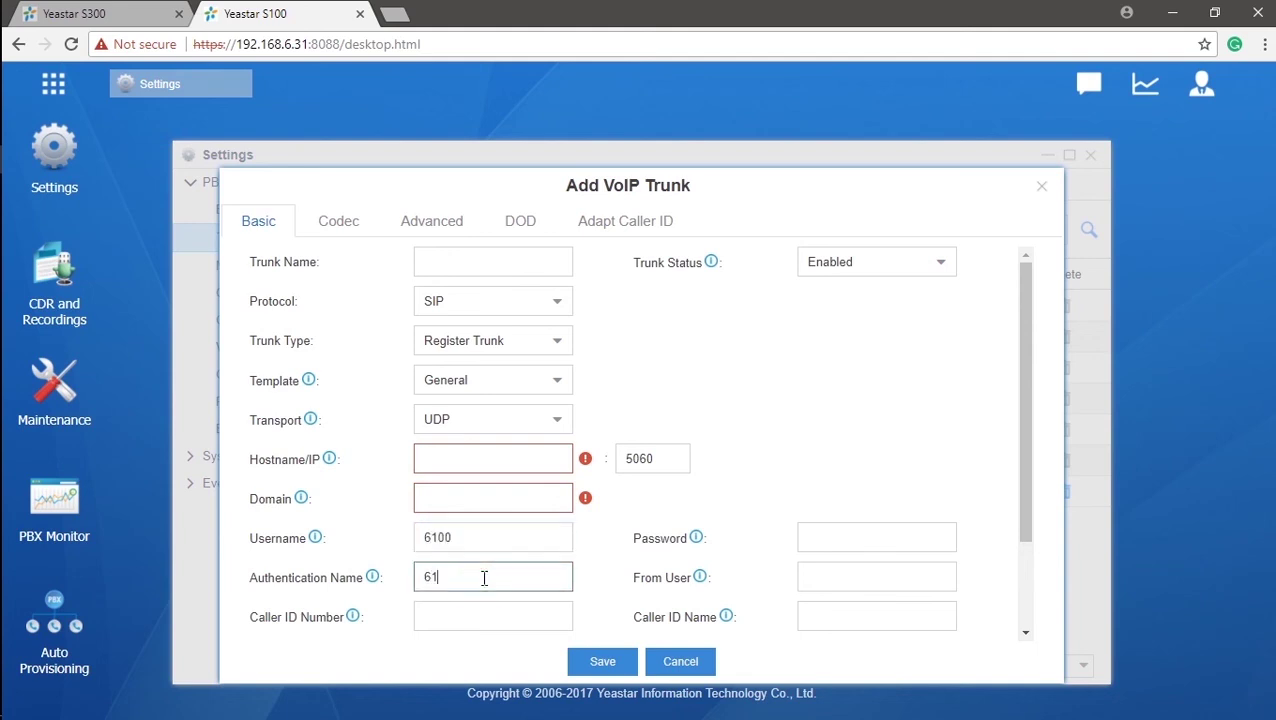
{"action": "type", "text": "6100"}
{"action": "left_click", "coordinate": [858, 540]}
{"action": "type", "text": "123456"}
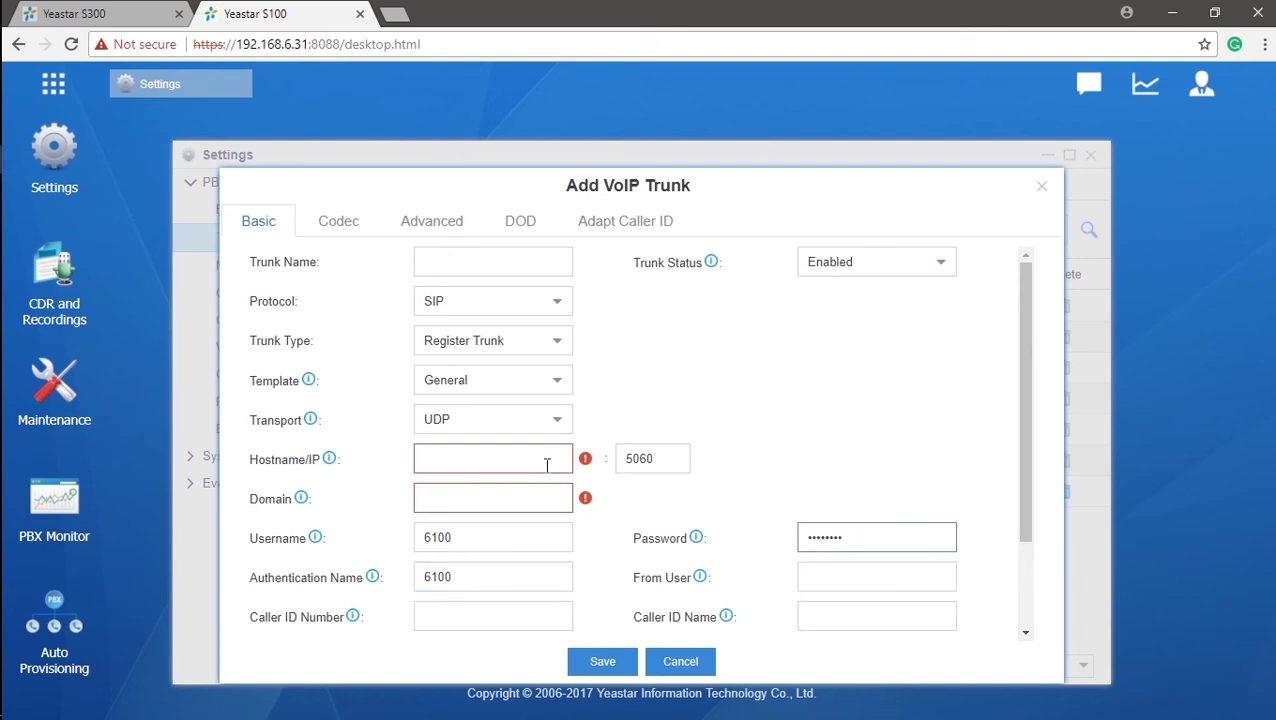
- Set hostname/IP and domain to 192.168.6.36, name the trunk 'Associate', and save it
{"action": "left_click", "coordinate": [547, 462]}
{"action": "type", "text": "192.168.6.36"}
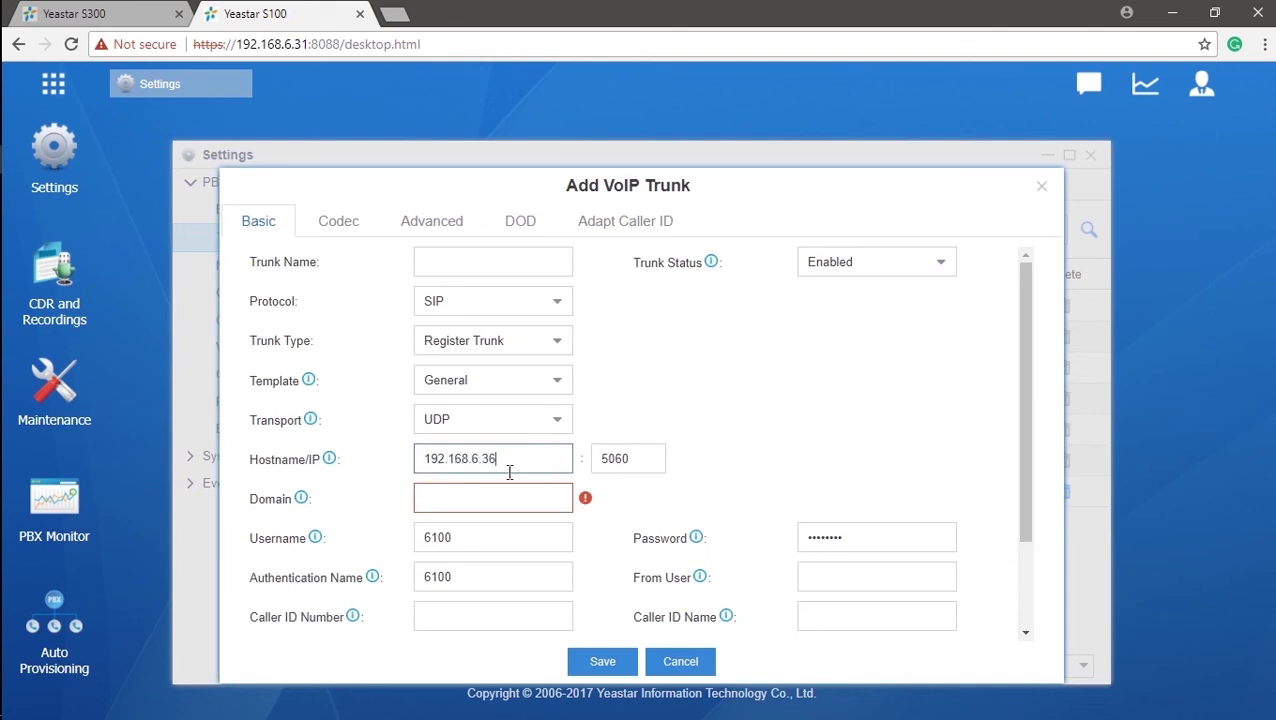
{"action": "left_click", "coordinate": [515, 503]}
{"action": "type", "text": "192."}
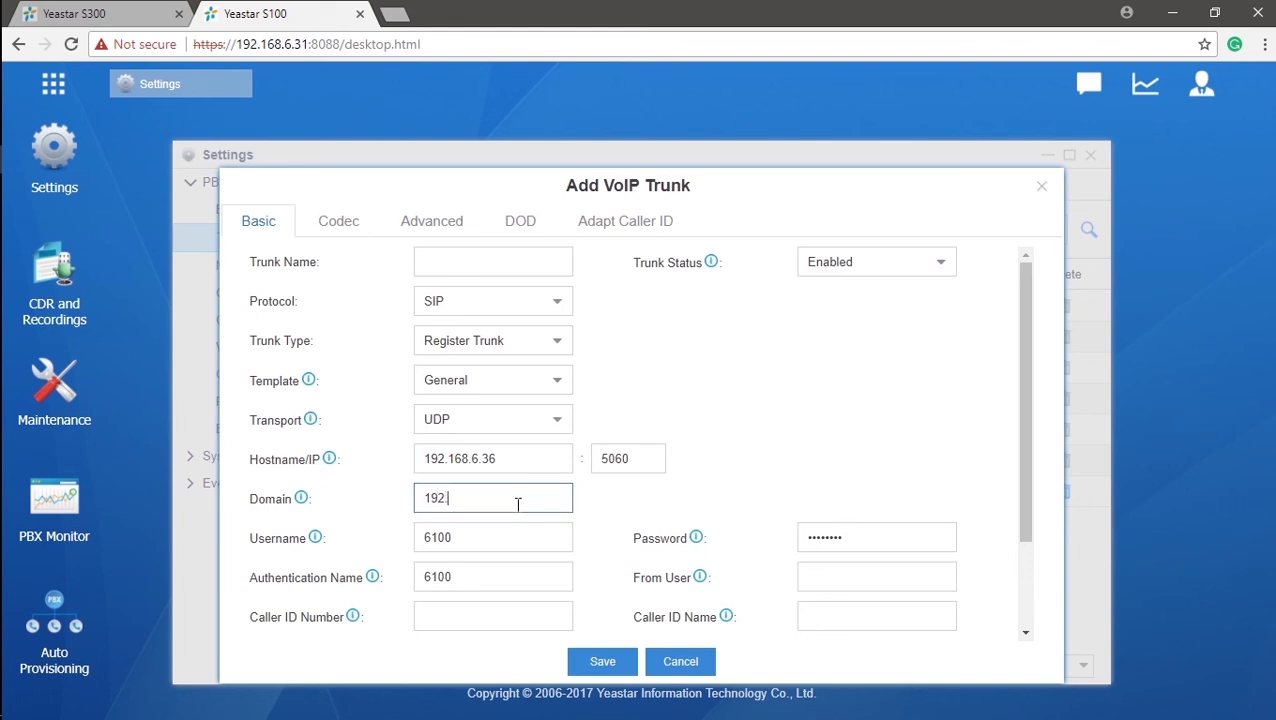
{"action": "type", "text": "168.6.36"}
{"action": "left_click", "coordinate": [540, 262]}
{"action": "type", "text": "Associate"}
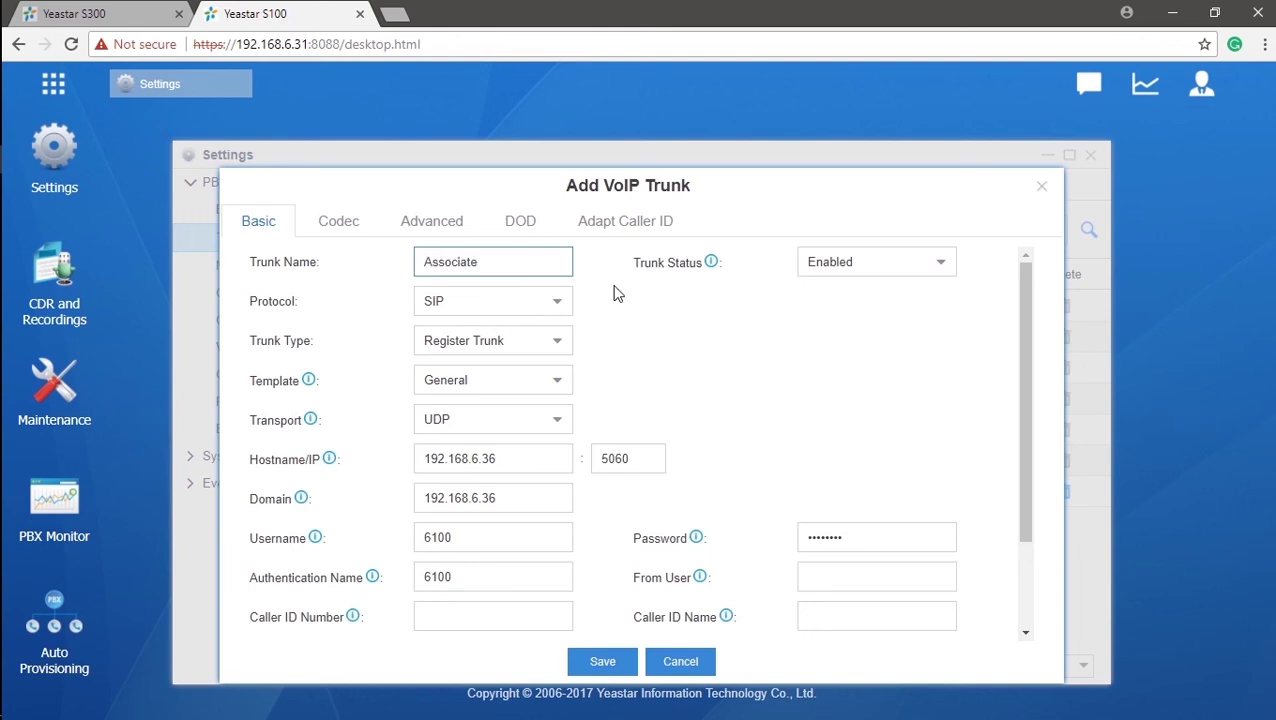
{"action": "left_click", "coordinate": [619, 662]}
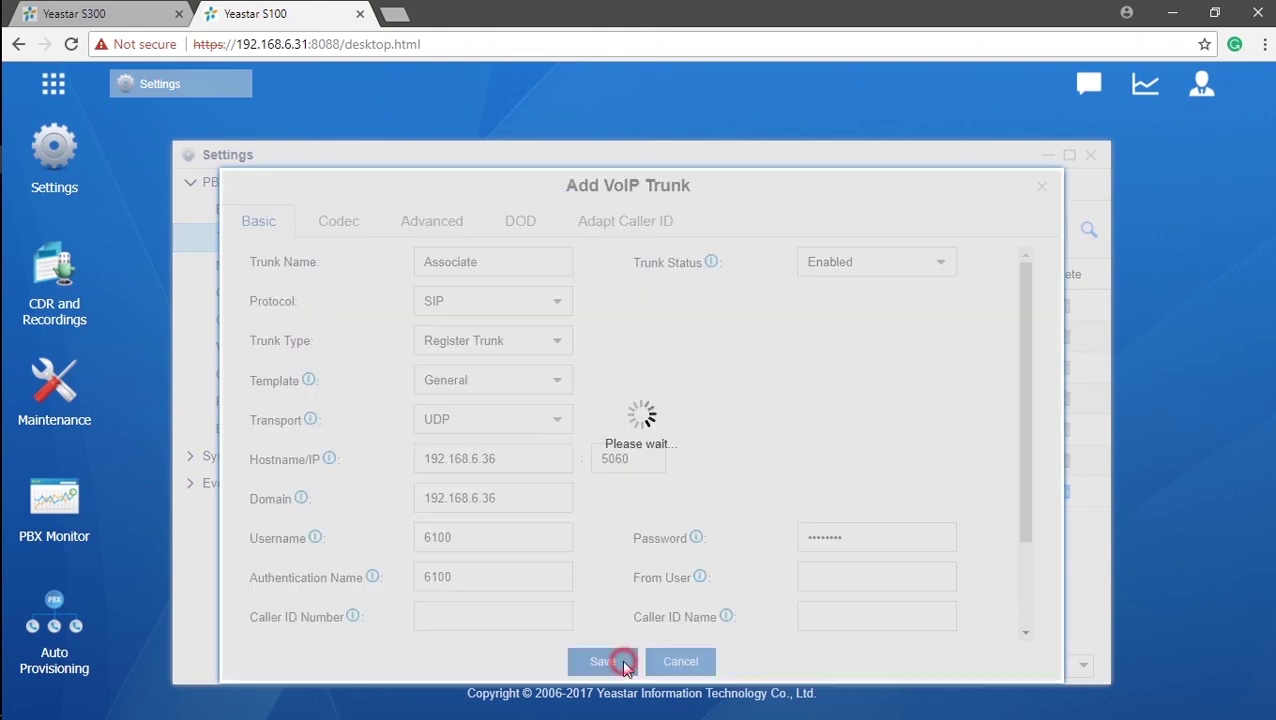
- Apply the pending changes, download the VoIP trunk import template, and show it in its folder
{"action": "left_click", "coordinate": [963, 92]}
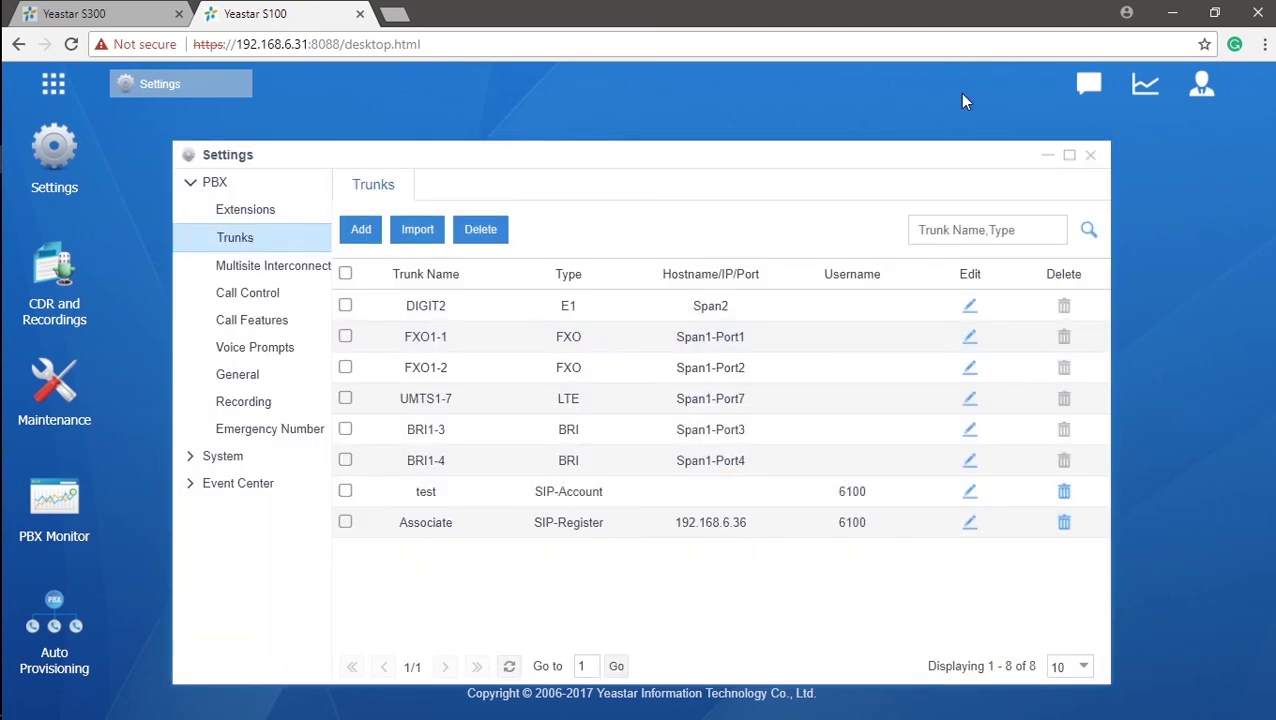
{"action": "left_click", "coordinate": [420, 232]}
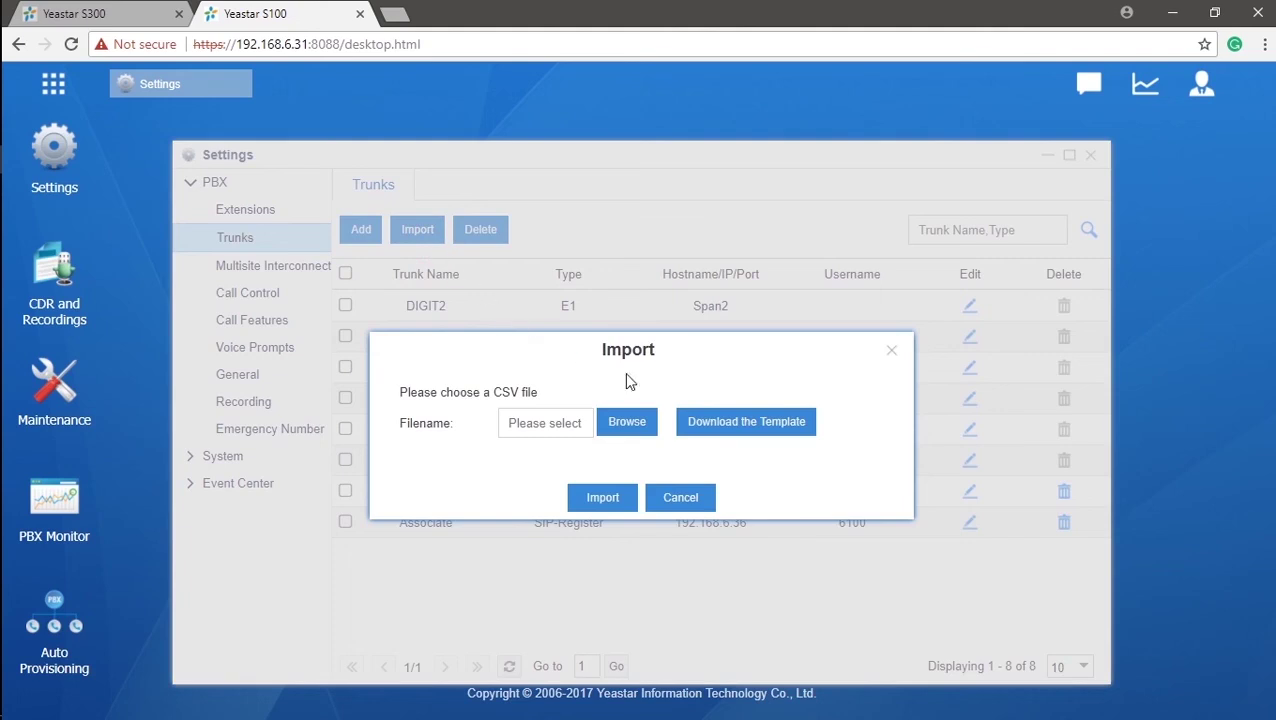
{"action": "left_click", "coordinate": [743, 440]}
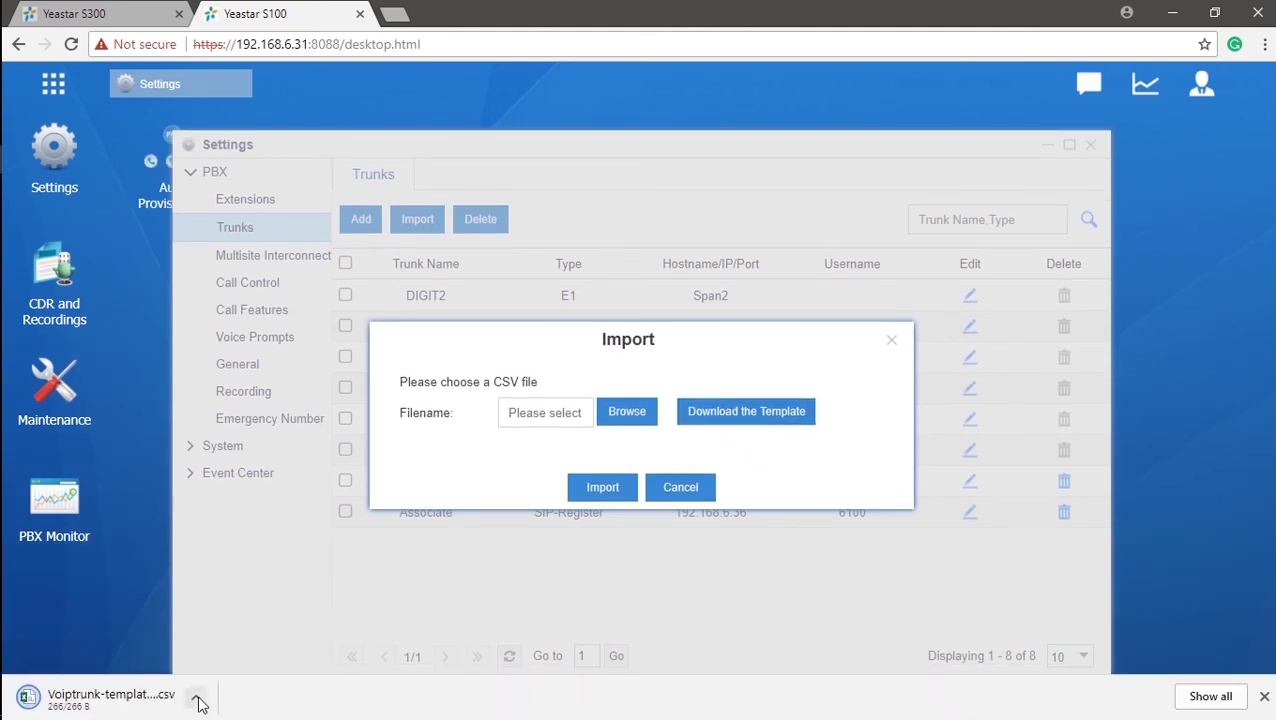
{"action": "left_click", "coordinate": [198, 698]}
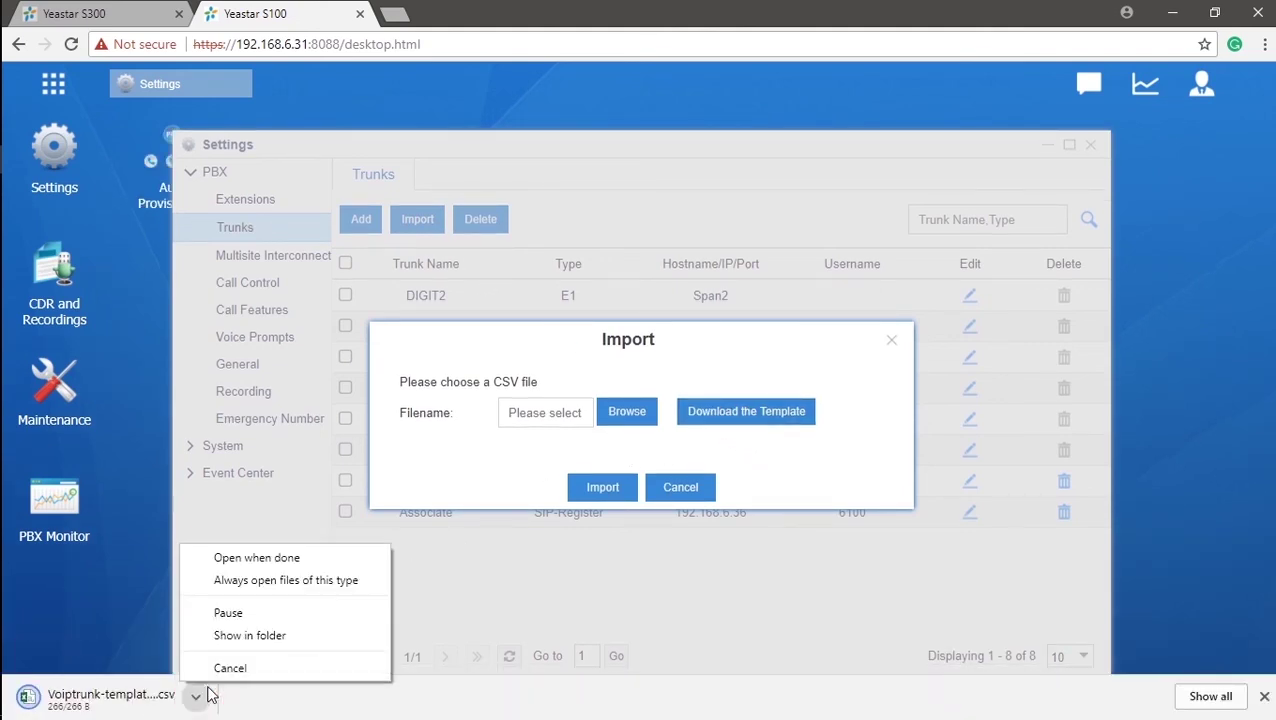
{"action": "left_click", "coordinate": [307, 636]}
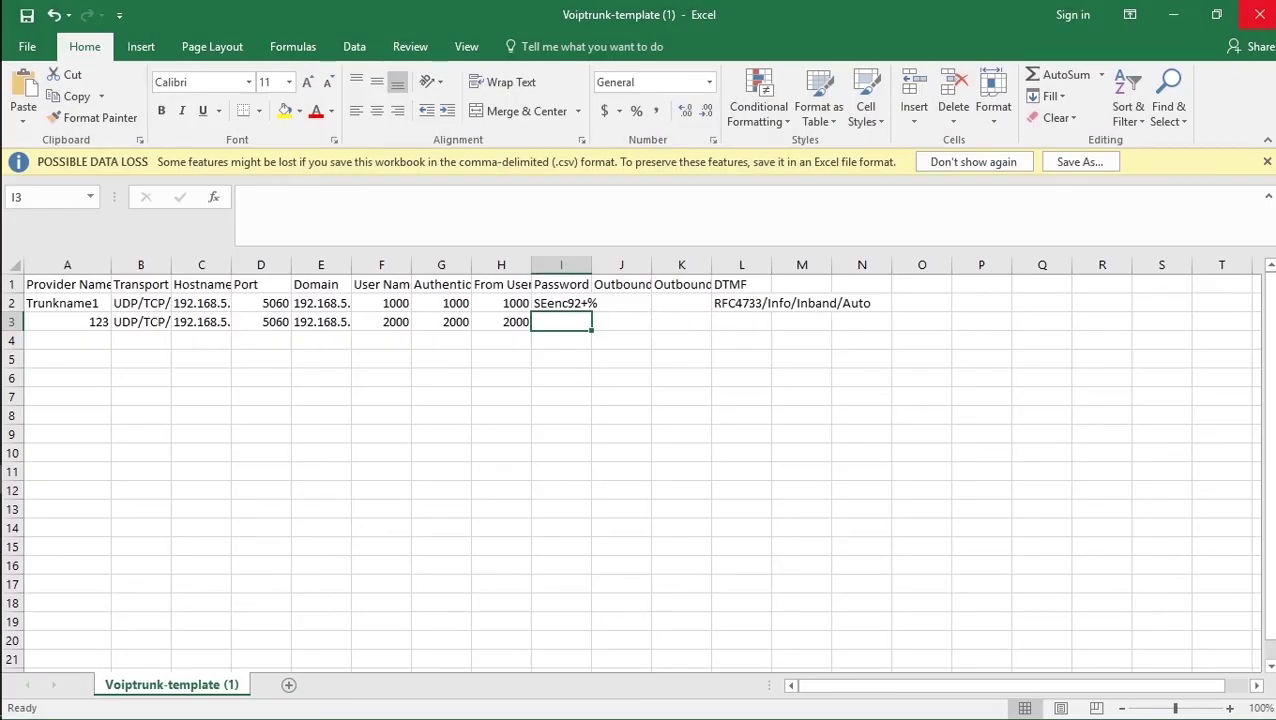
- Close Excel, saving the changes to the Voiptrunk-template (1) CSV
{"action": "left_click", "coordinate": [1260, 14]}
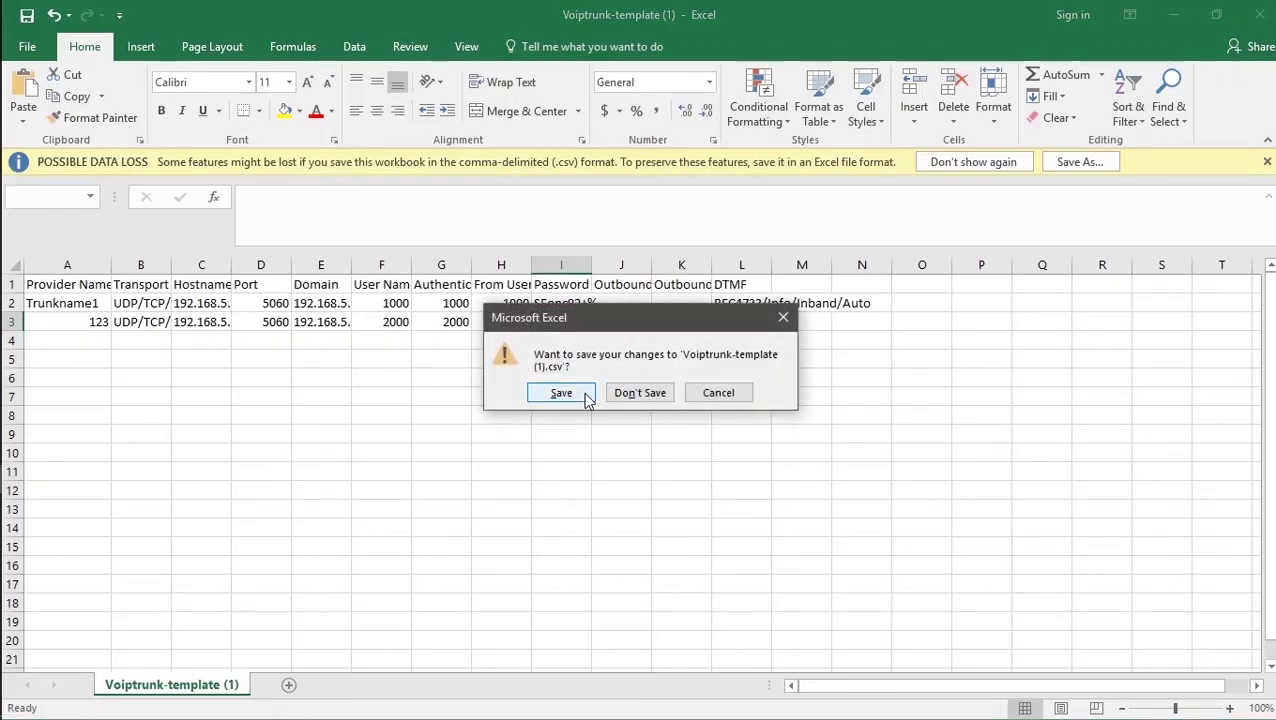
{"action": "left_click", "coordinate": [561, 393]}
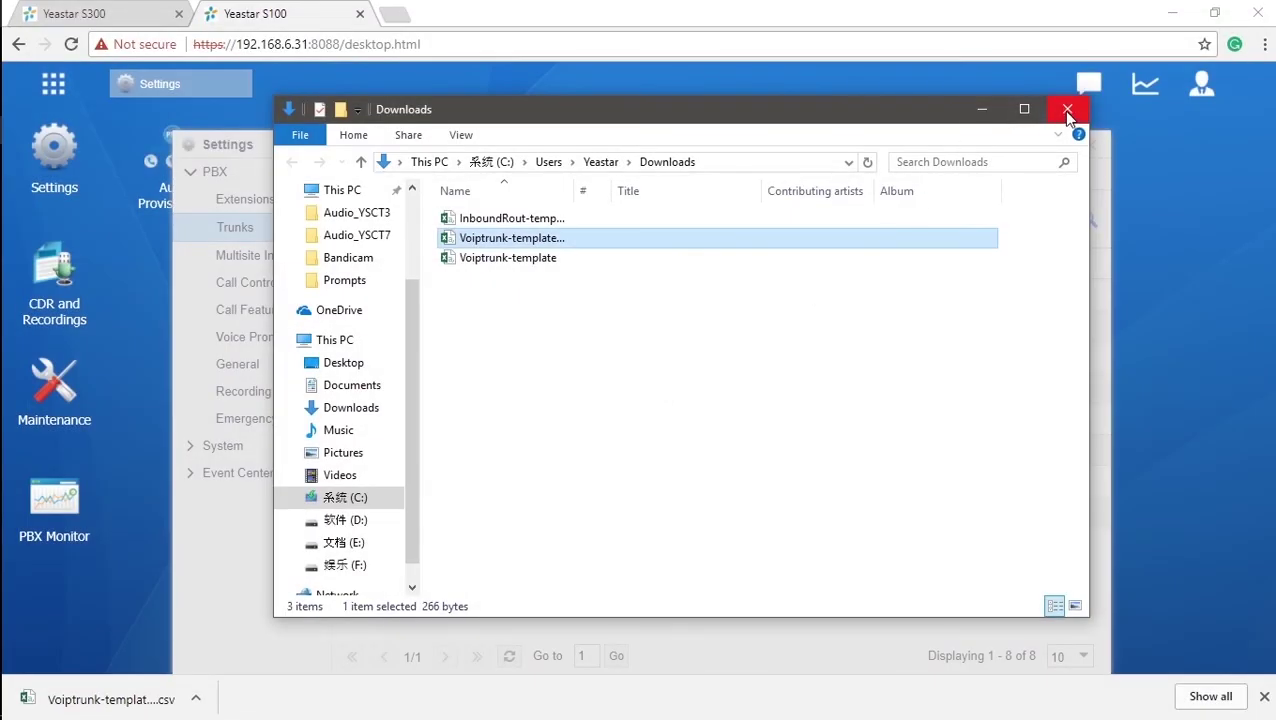
- Close the Downloads folder window to return to the PBX trunk Import dialog
{"action": "left_click", "coordinate": [1066, 110]}
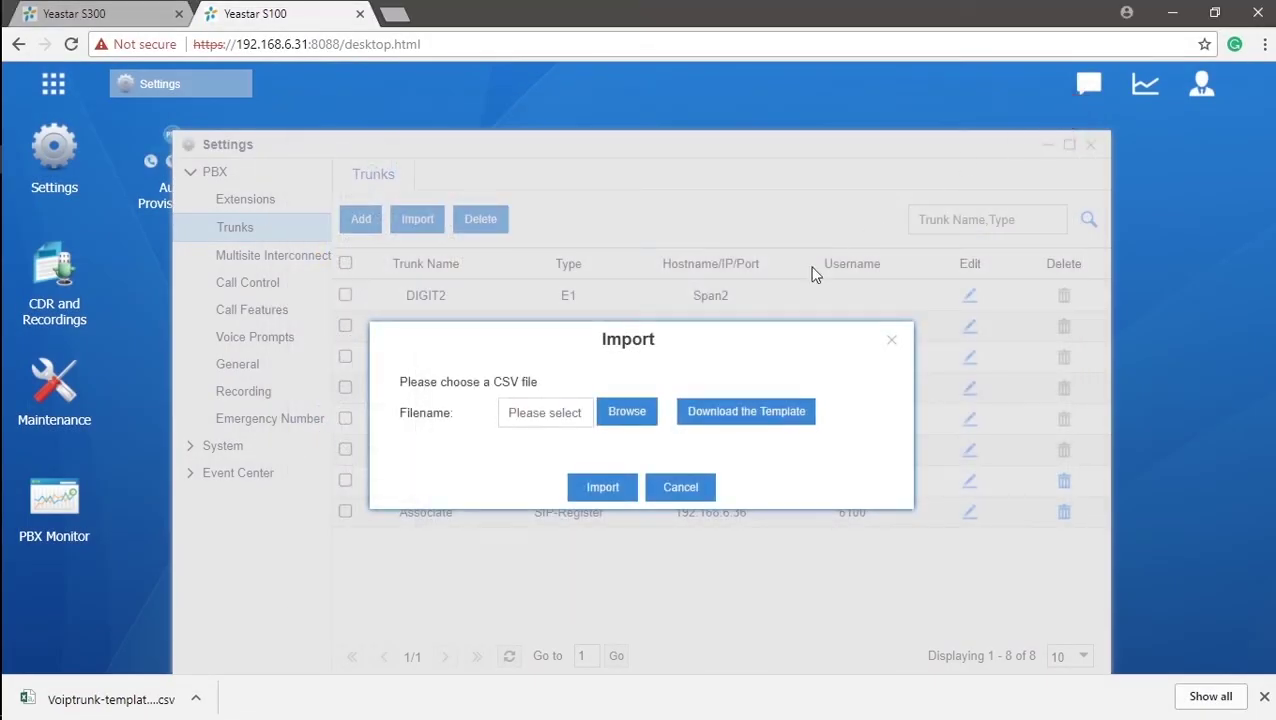